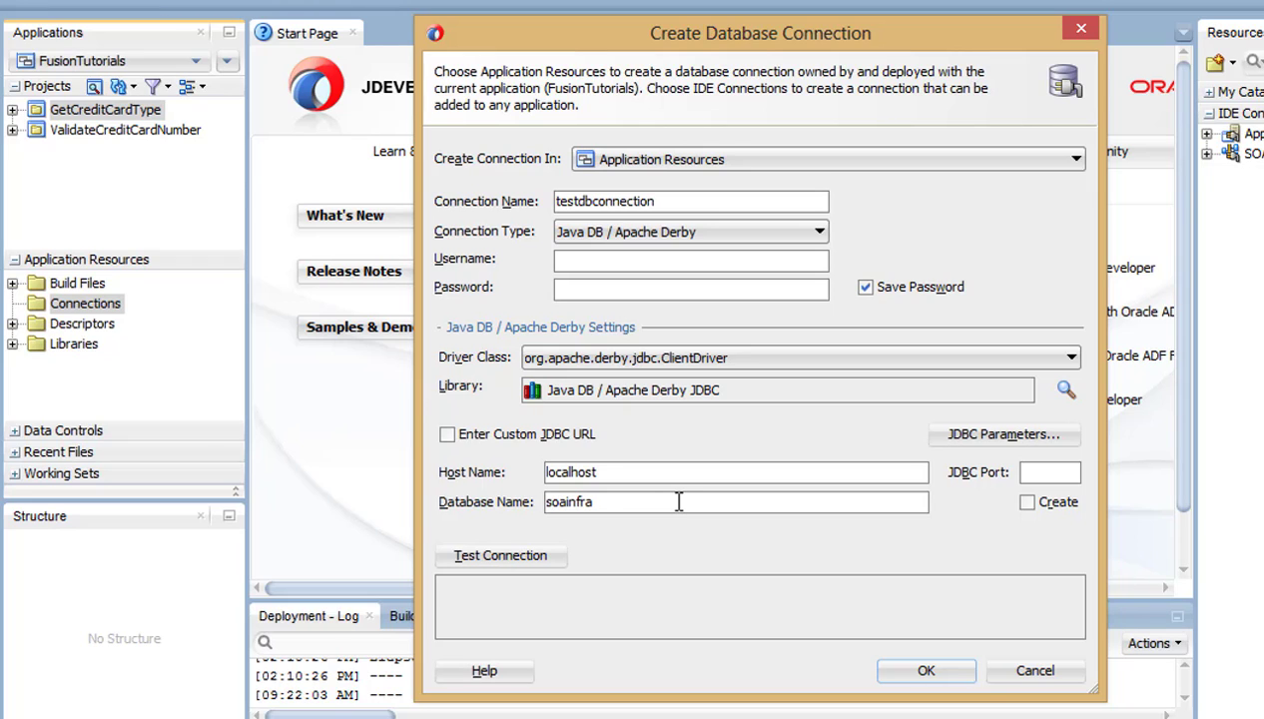
# Test and create the testdbconnection database connection, and open it in the Databases window
pyautogui.click(501, 562)
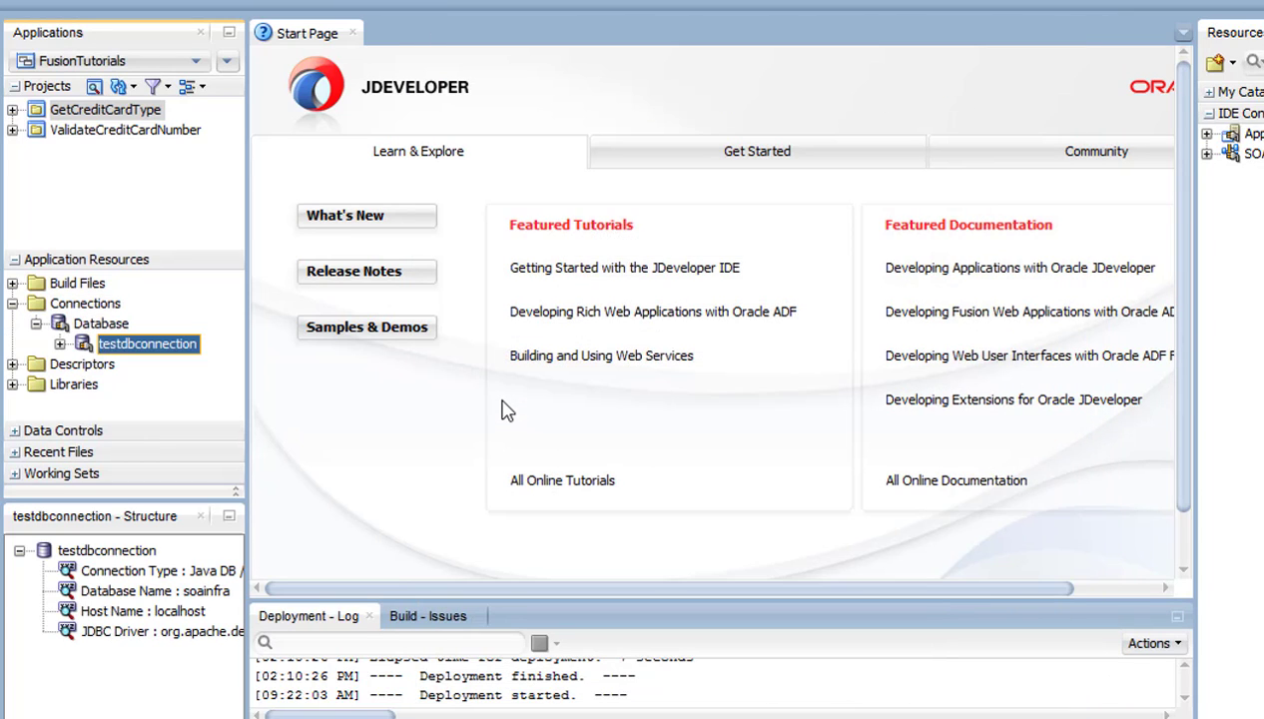
pyautogui.doubleClick(124, 349)
pyautogui.rightClick(124, 344)
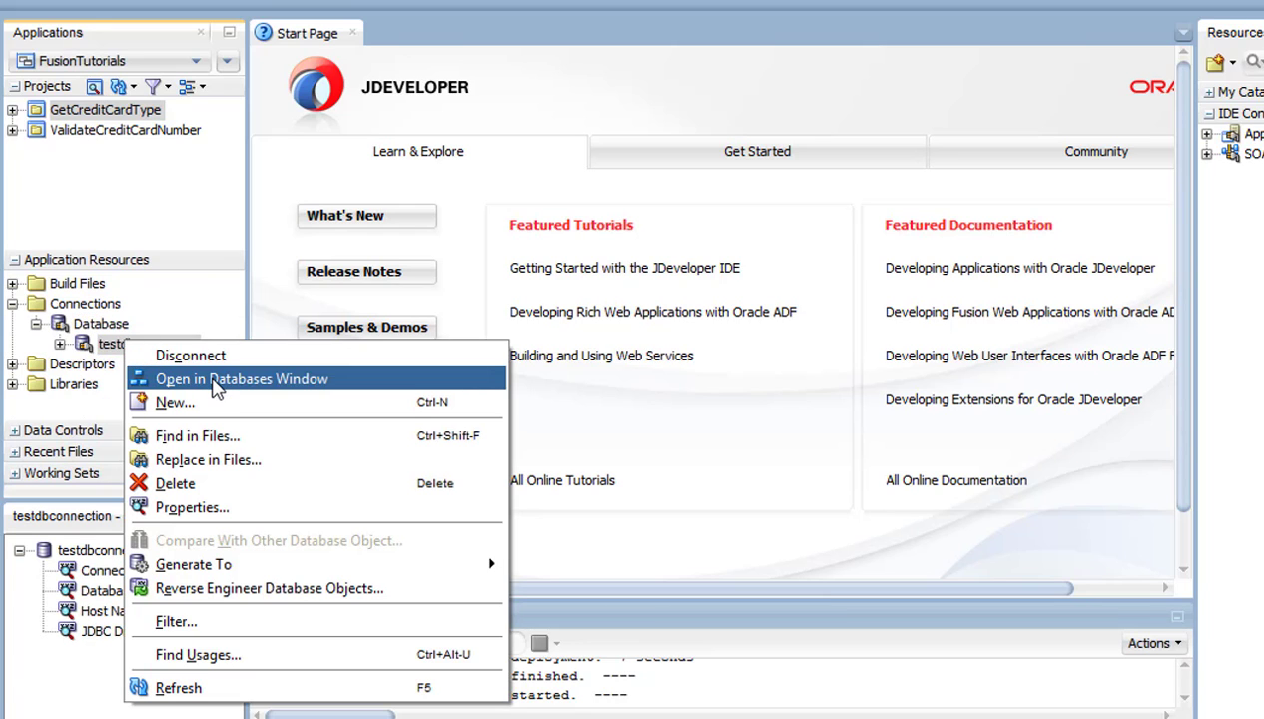
pyautogui.click(215, 380)
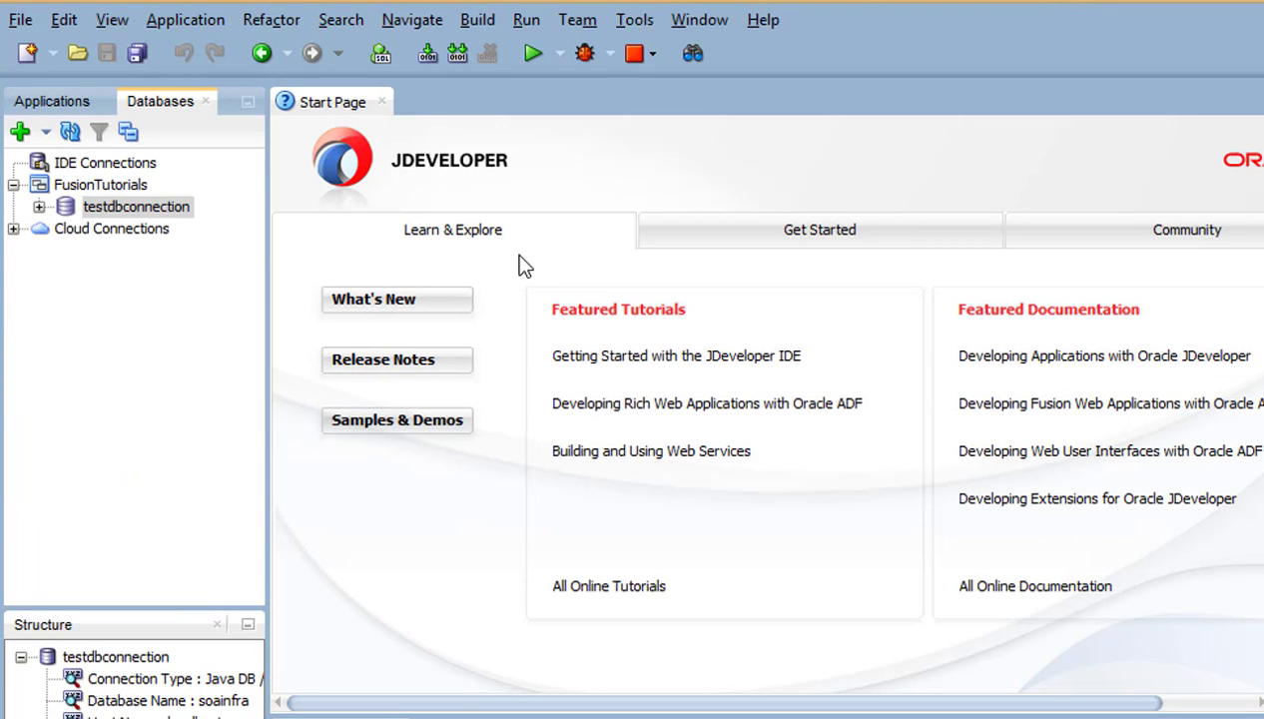
# In a SQL worksheet for testdbconnection, paste and run the script creating TUTORIAL_PEOPLE and inserting rows of card numbers, types and e-mails
pyautogui.rightClick(116, 207)
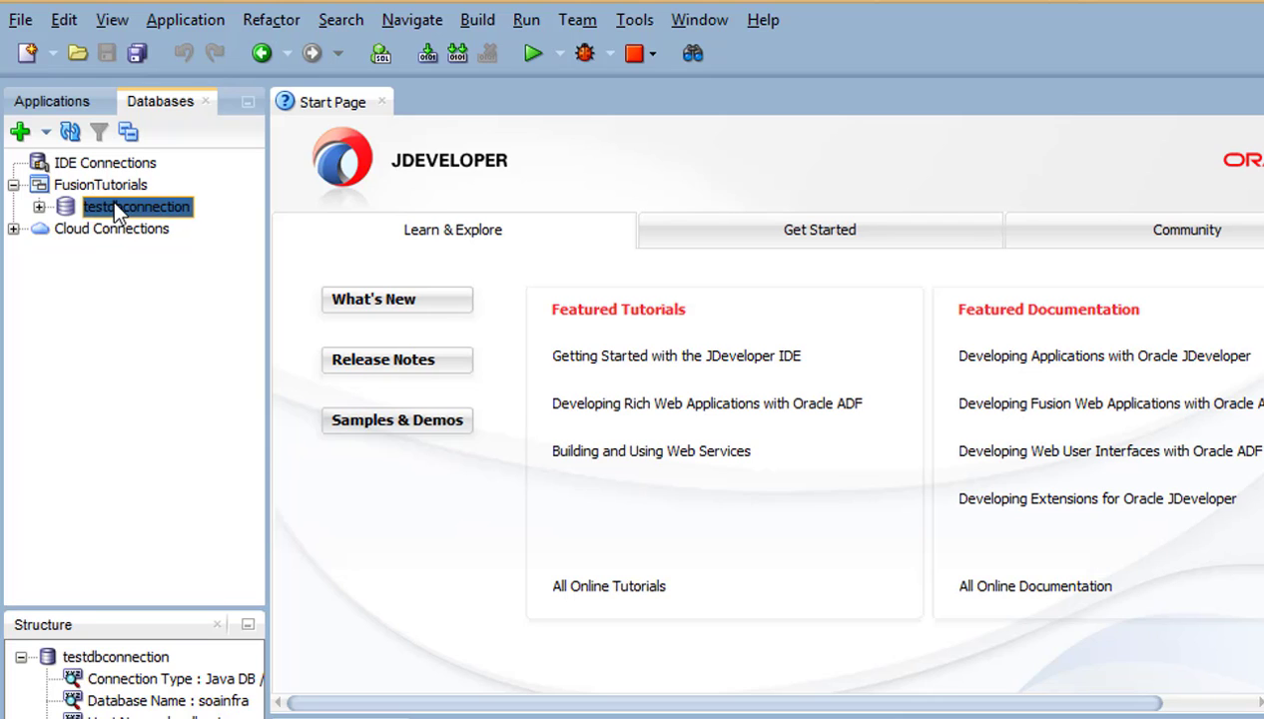
pyautogui.click(240, 487)
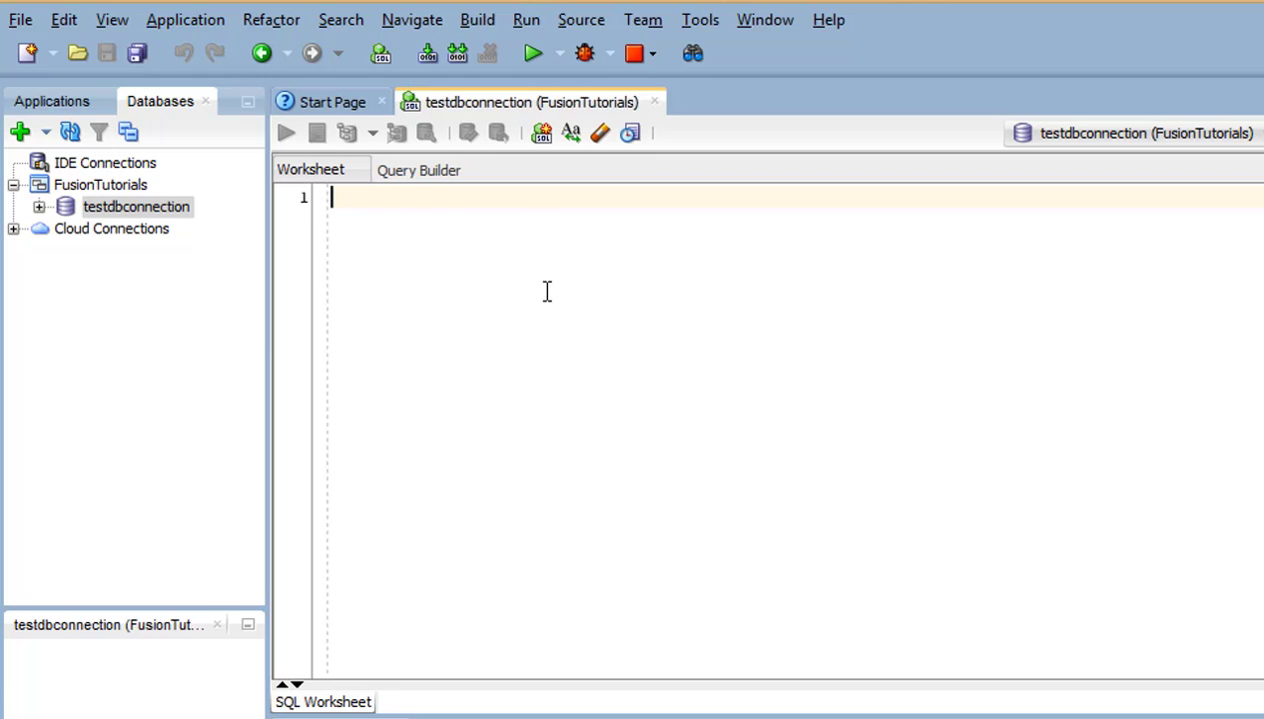
pyautogui.hotkey('ctrl', 'v')
pyautogui.moveTo(1238, 440); pyautogui.dragTo(319, 200)
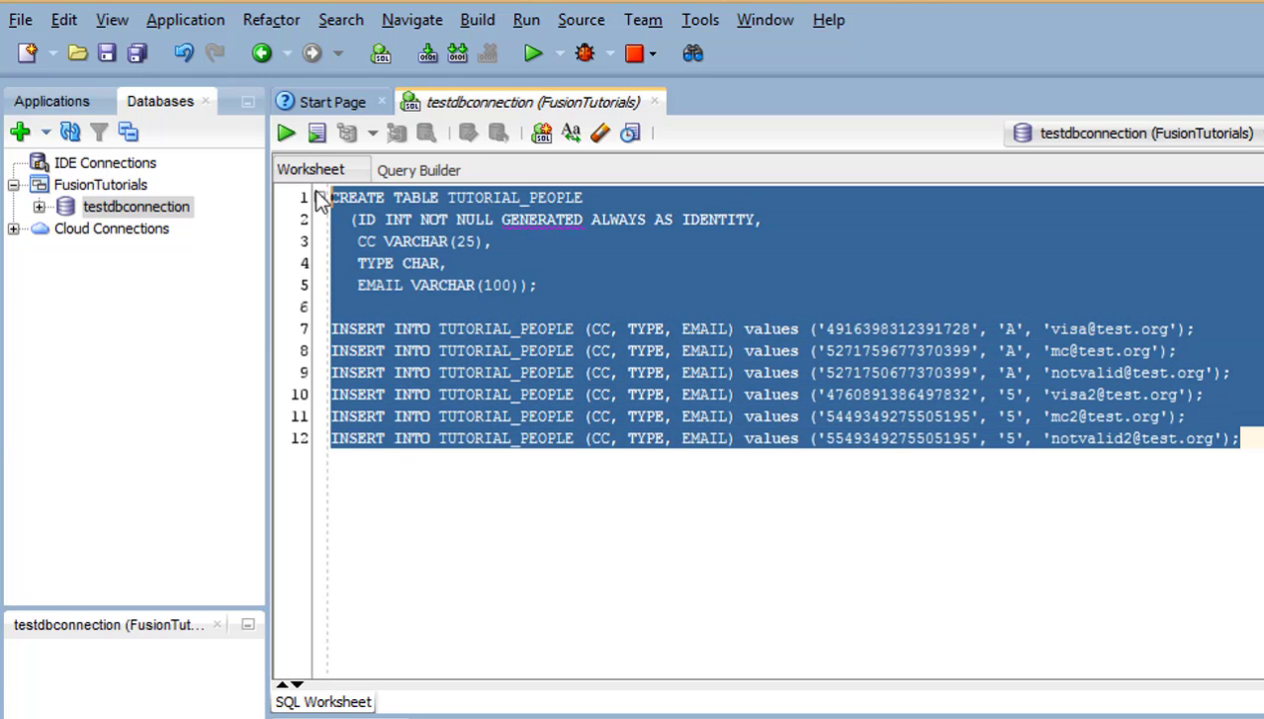
pyautogui.click(286, 133)
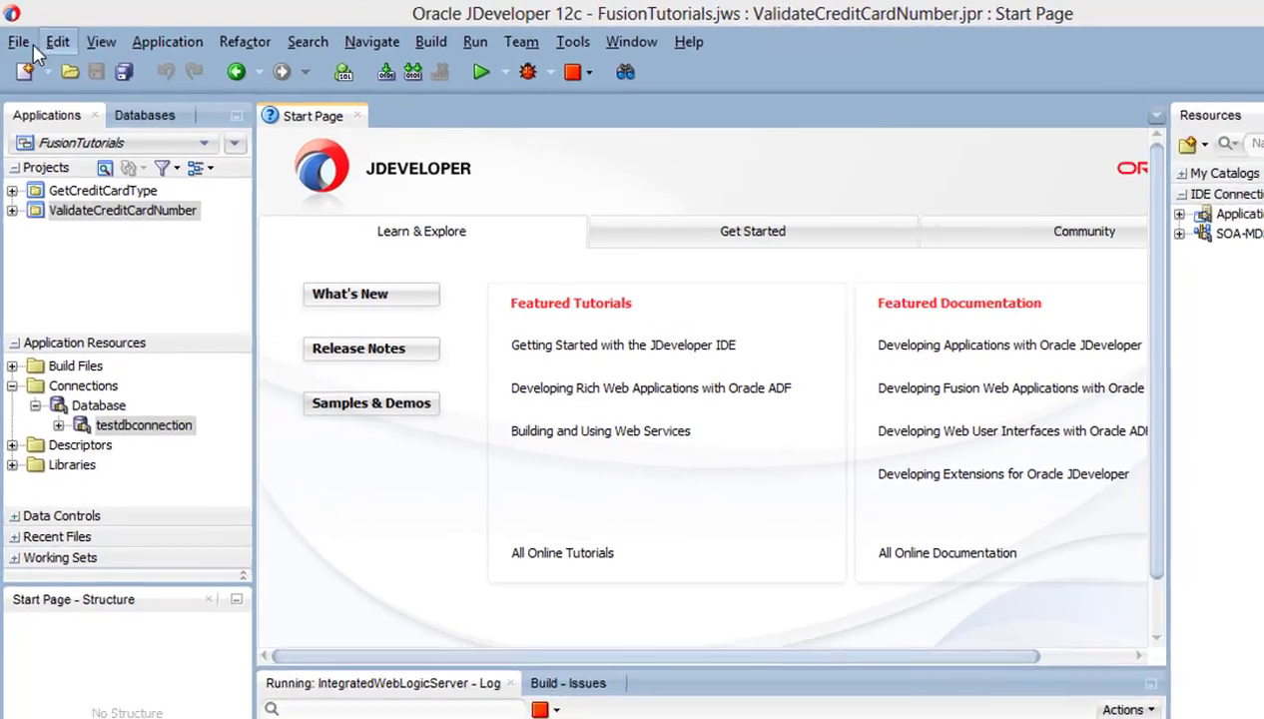
# Create a SOA project named SelectRecords in the FusionTutorials application, starting from an empty standard composite
pyautogui.click(16, 35)
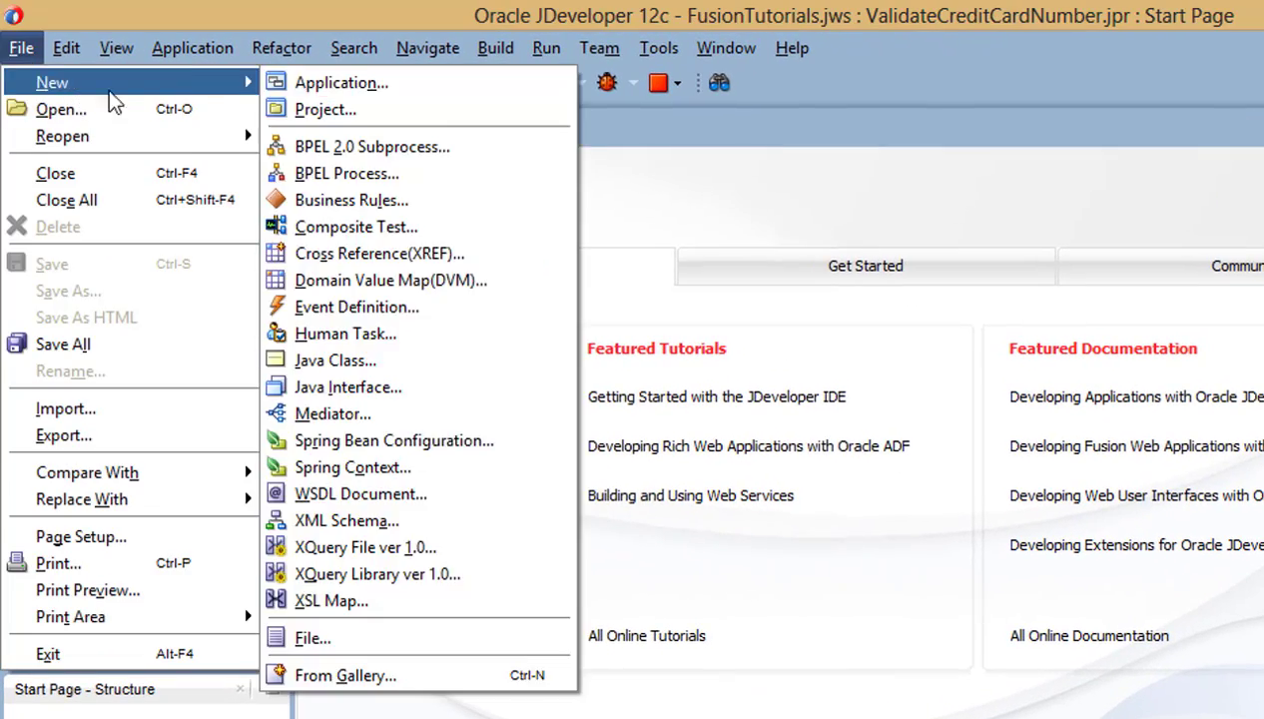
pyautogui.moveTo(235, 84)
pyautogui.click(319, 106)
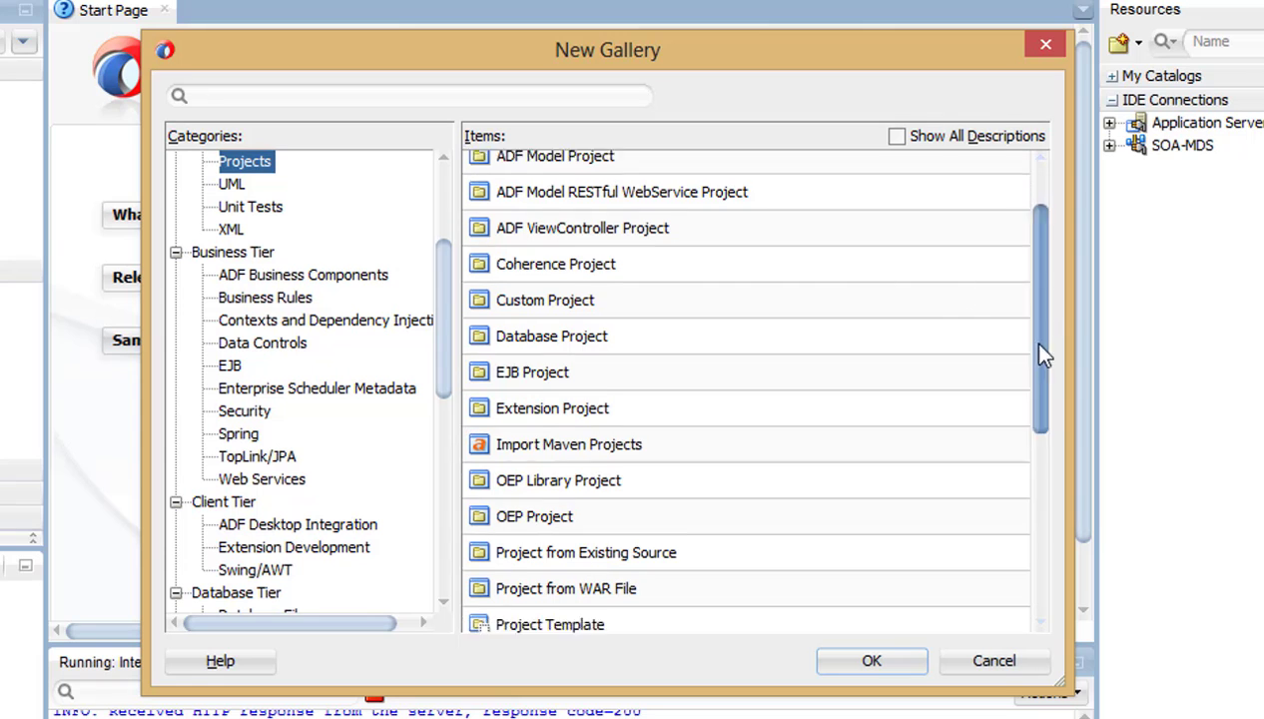
pyautogui.moveTo(1043, 355); pyautogui.dragTo(815, 471)
pyautogui.click(811, 469)
pyautogui.click(896, 660)
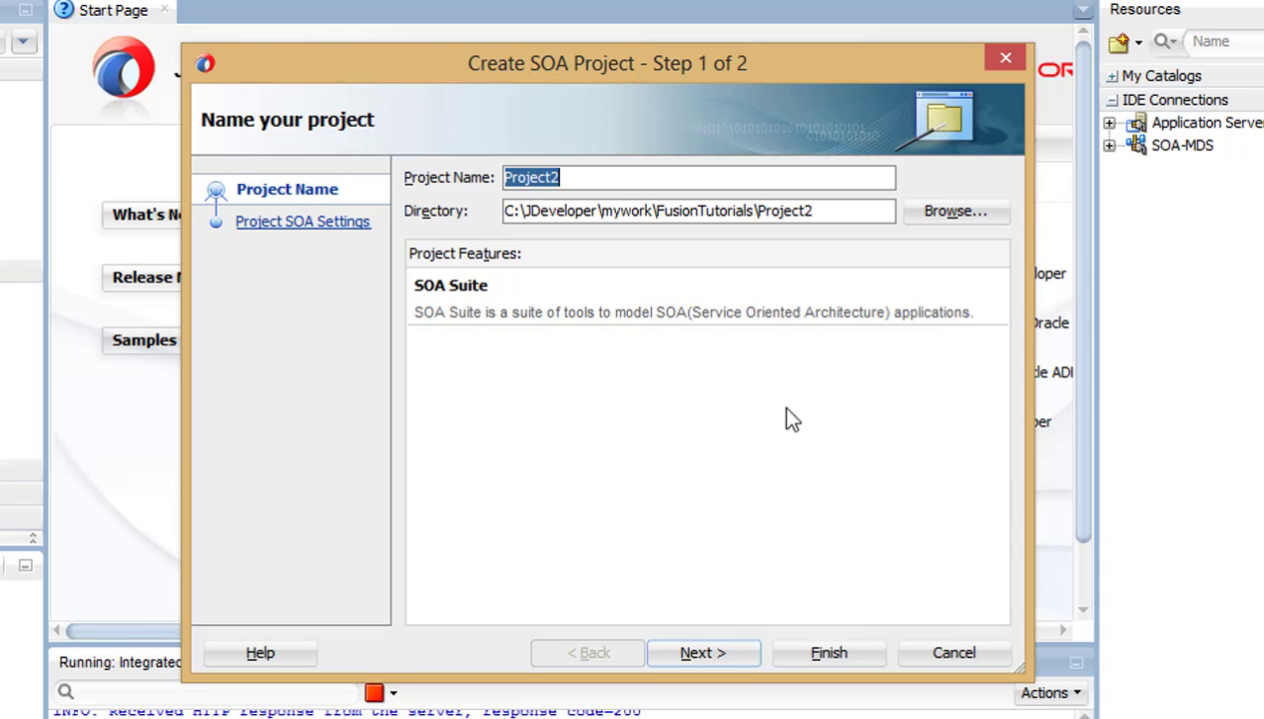
pyautogui.write('SelectRec')
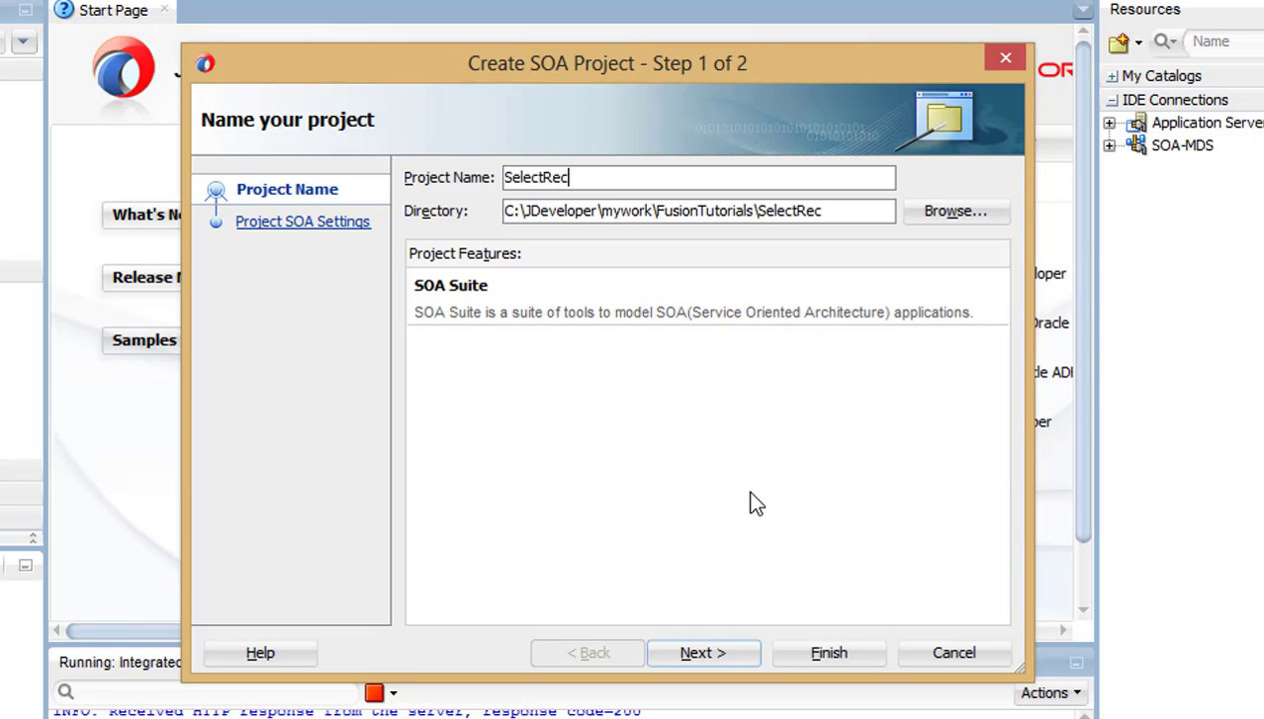
pyautogui.write('ords')
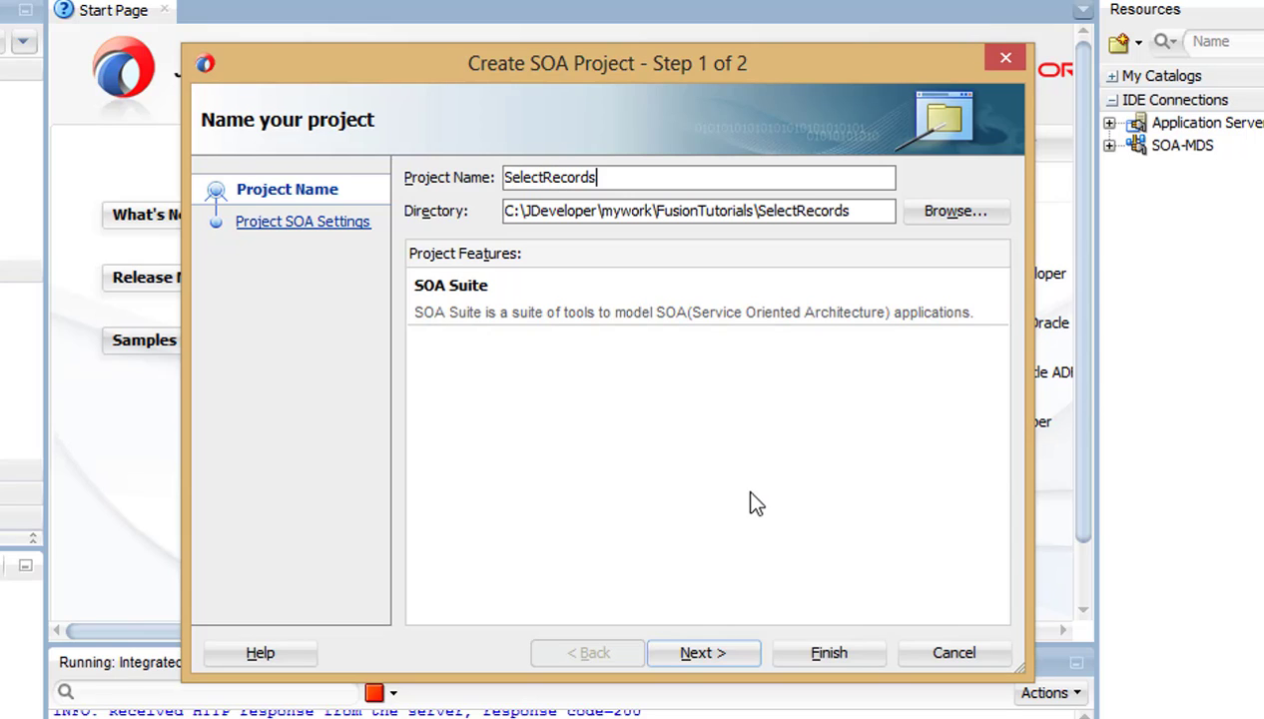
pyautogui.click(675, 660)
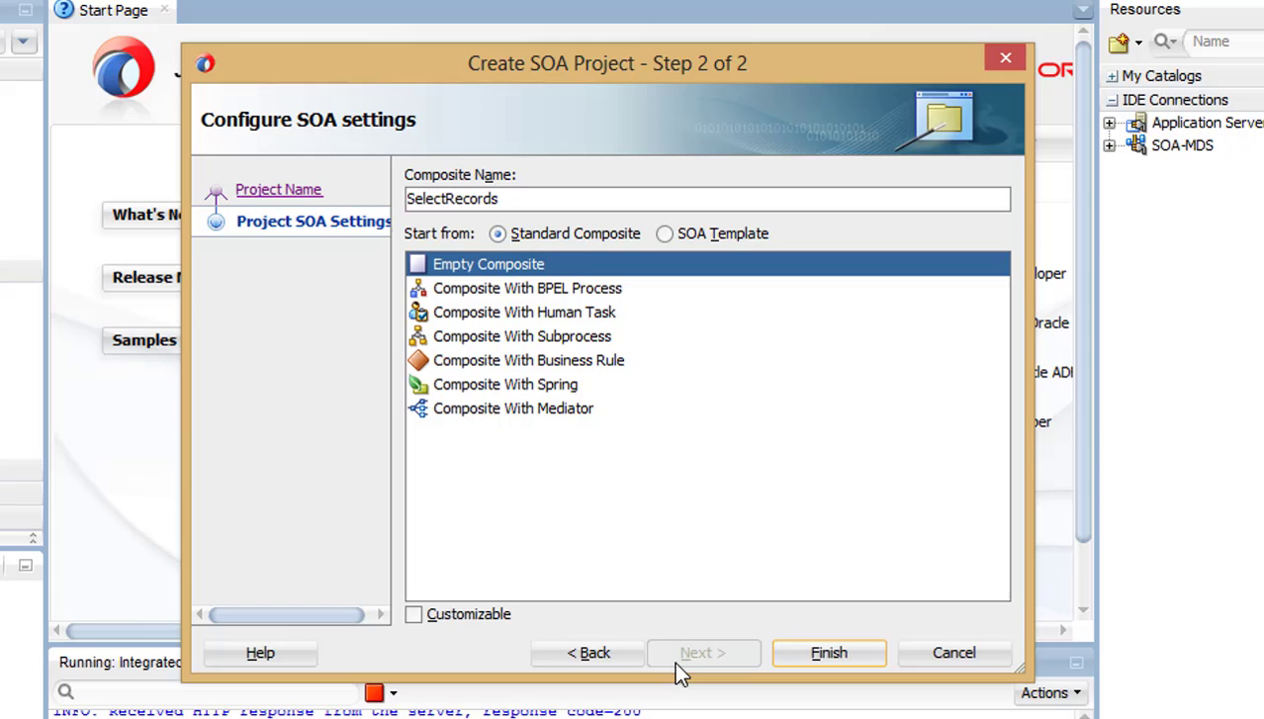
pyautogui.click(824, 651)
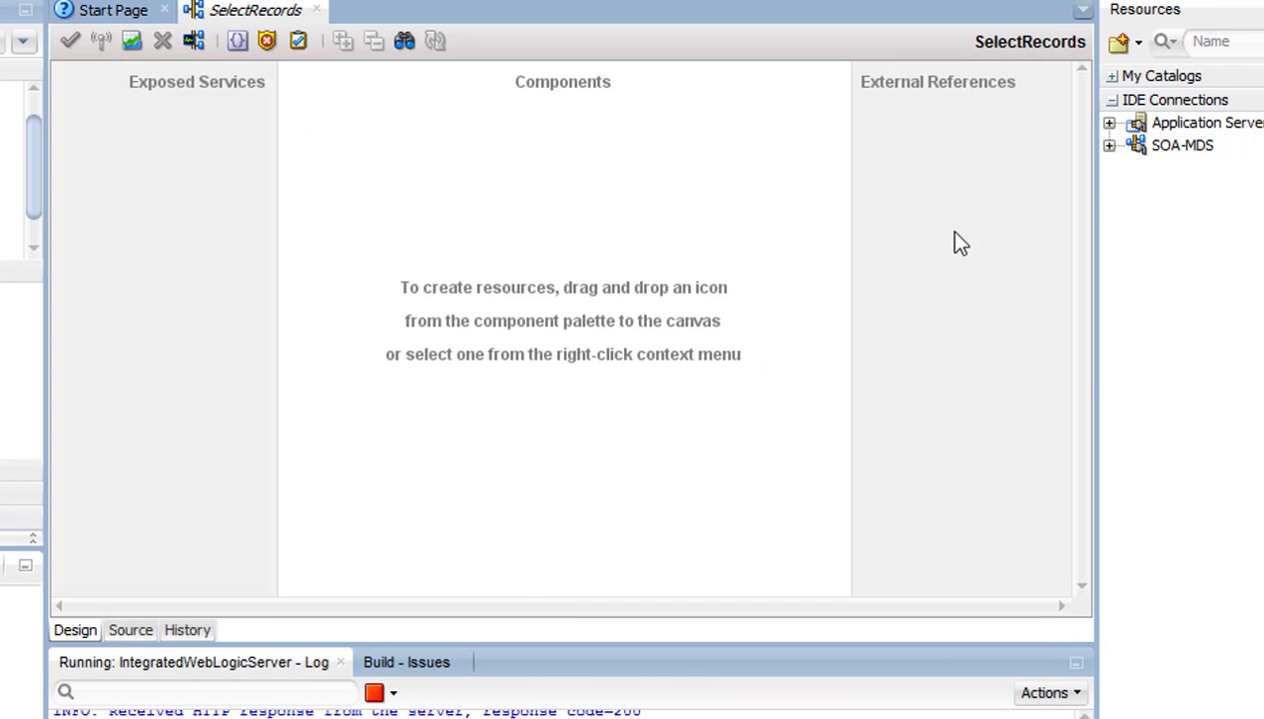
# Insert a Database adapter named dbReference under External References, using testdbconnection and the JNDI name eis/DB/testdbconnection
pyautogui.rightClick(922, 215)
pyautogui.moveTo(914, 227)
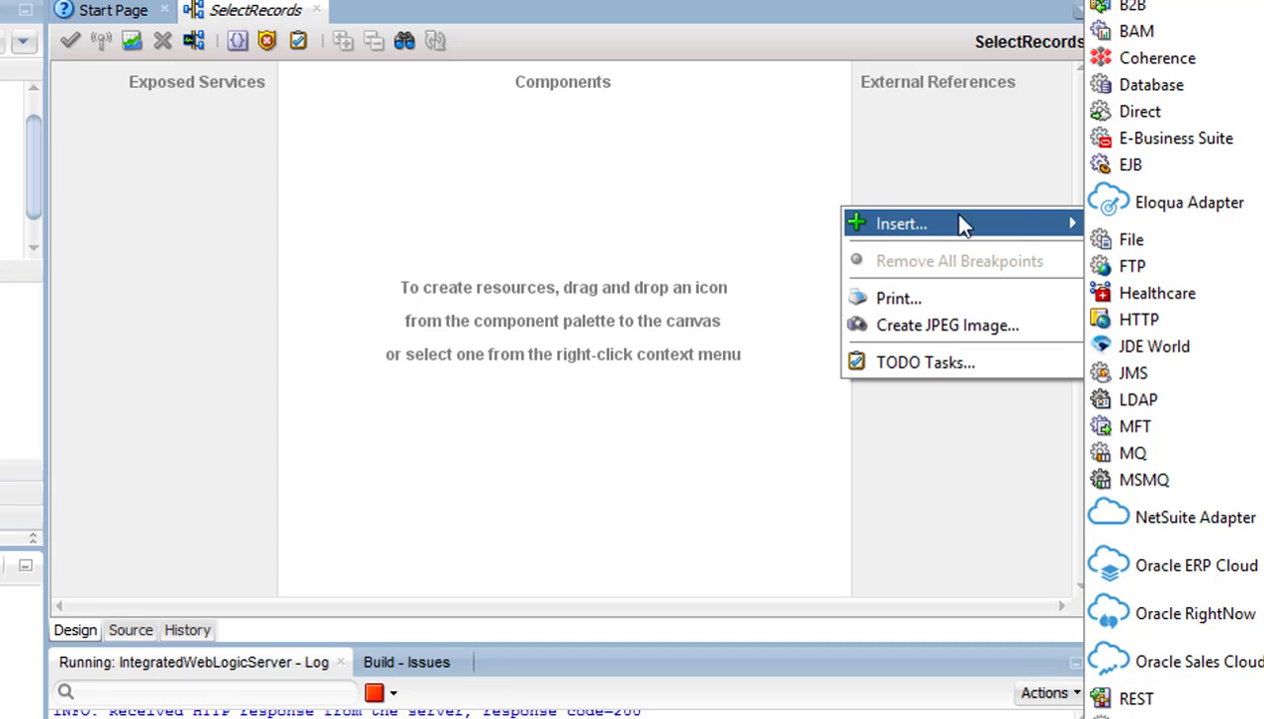
pyautogui.click(1148, 86)
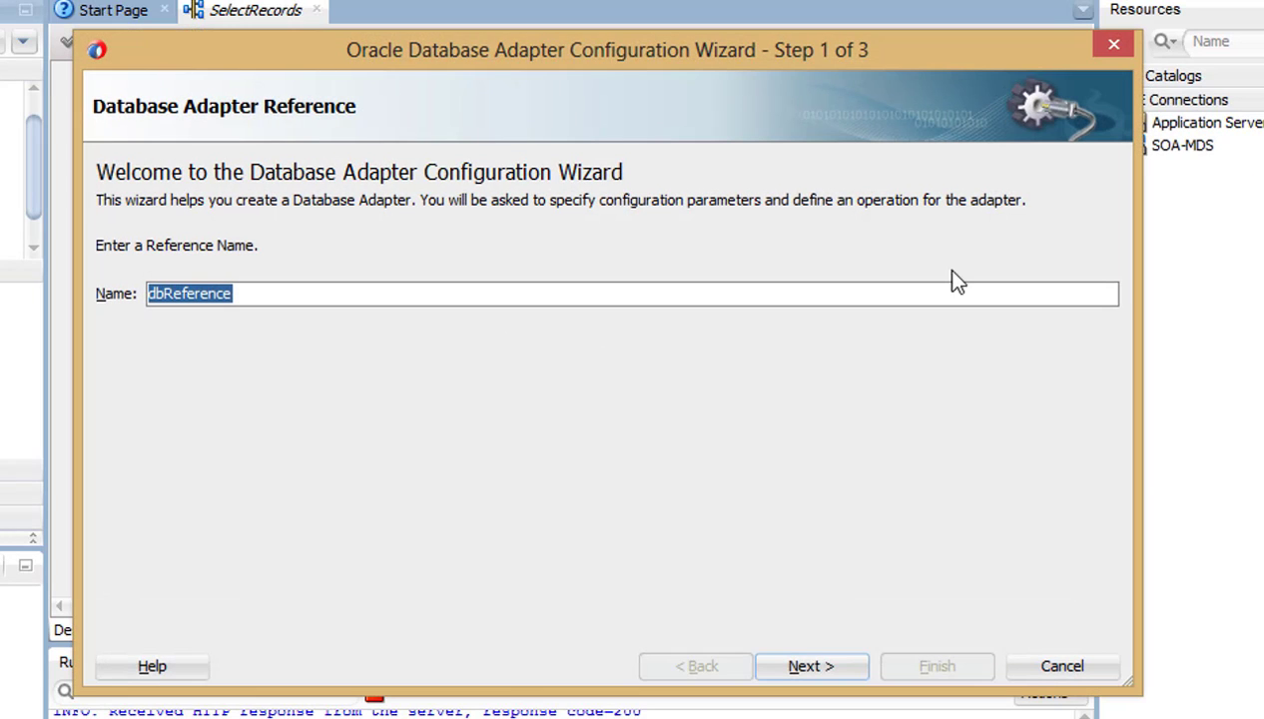
pyautogui.click(809, 667)
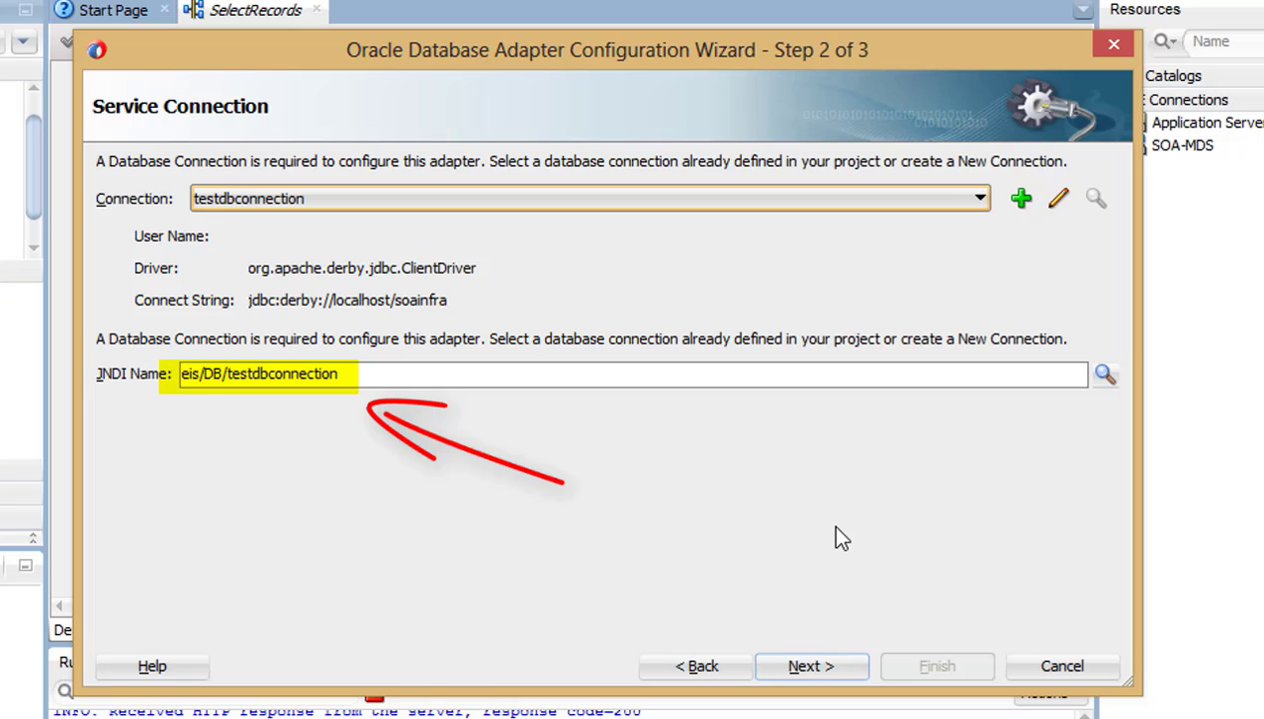
pyautogui.click(811, 667)
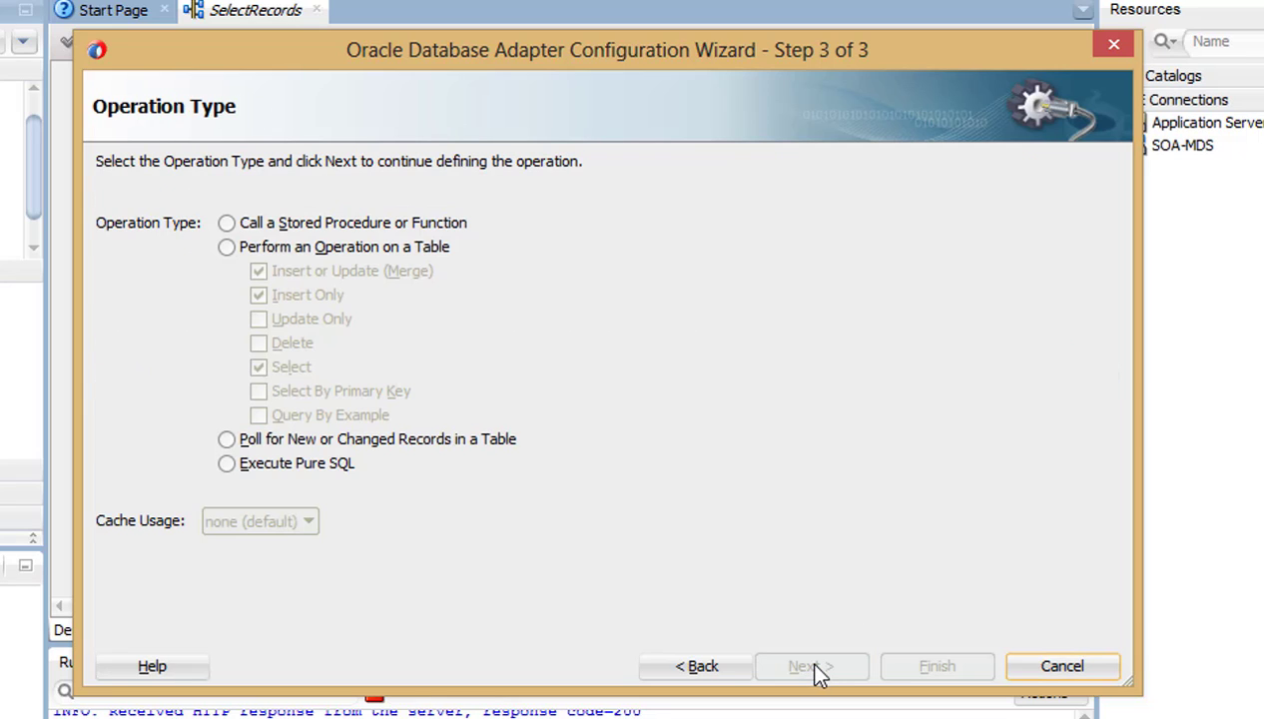
# Set the adapter's operation type to perform an operation on a table, with only Select enabled
pyautogui.click(228, 246)
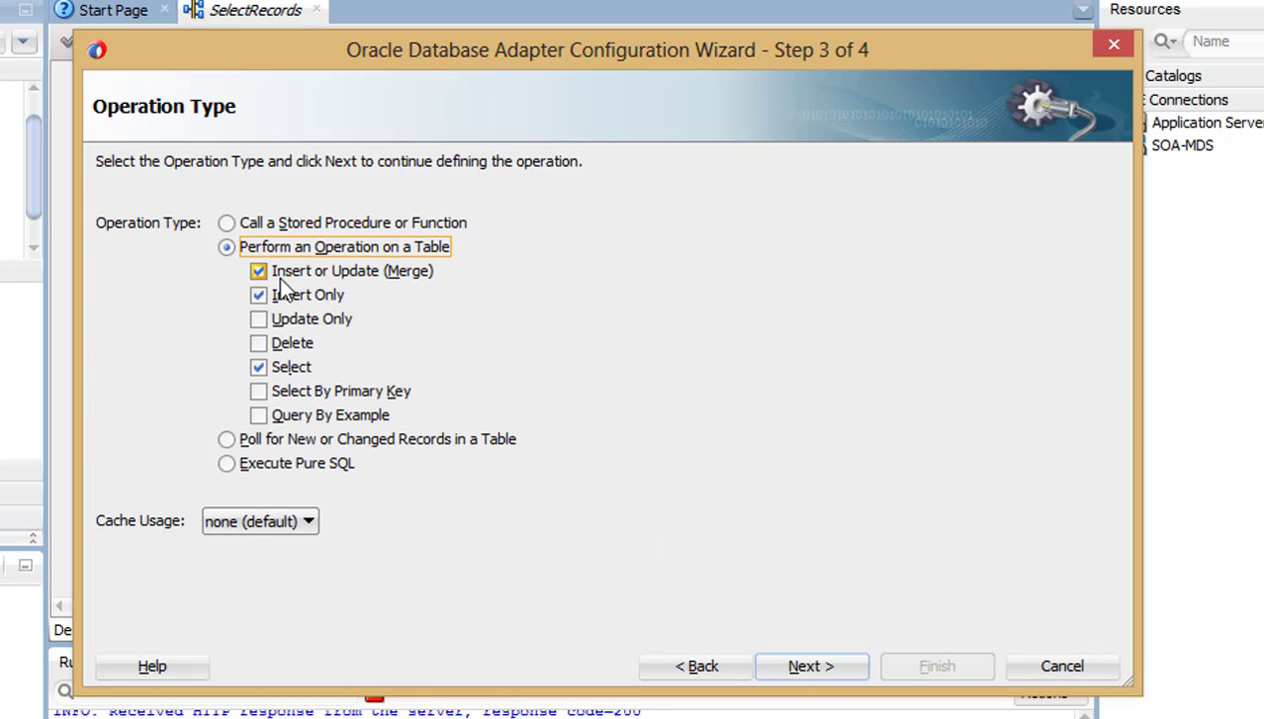
pyautogui.click(259, 271)
pyautogui.click(259, 295)
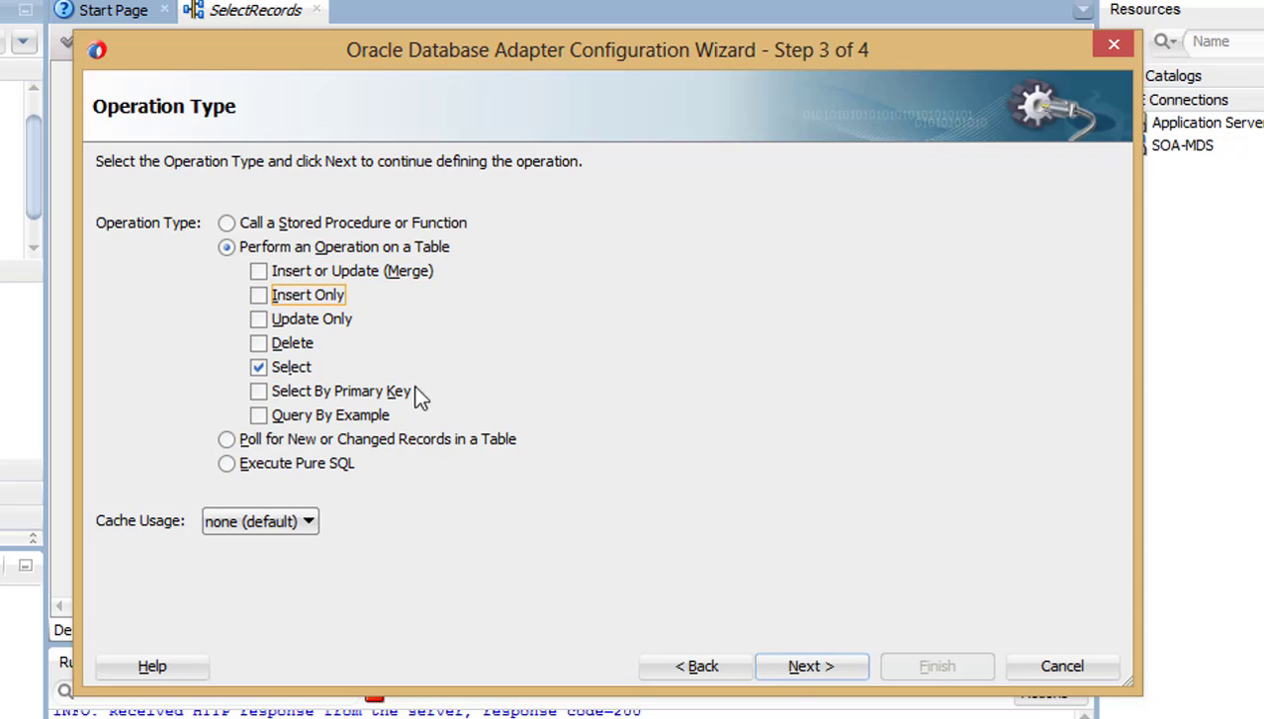
pyautogui.click(804, 669)
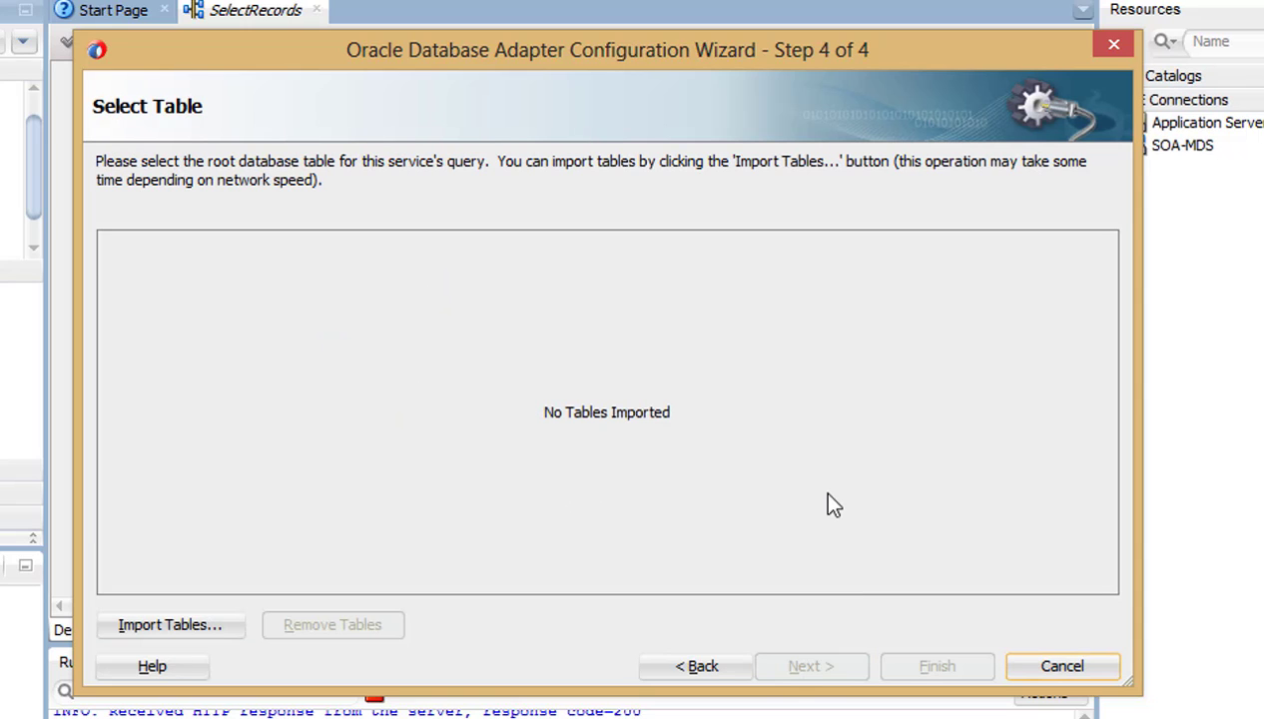
# Import TUTORIAL_PEOPLE from the APP schema as the adapter's root table, and accept the default relationships and attributes
pyautogui.click(182, 624)
pyautogui.click(999, 128)
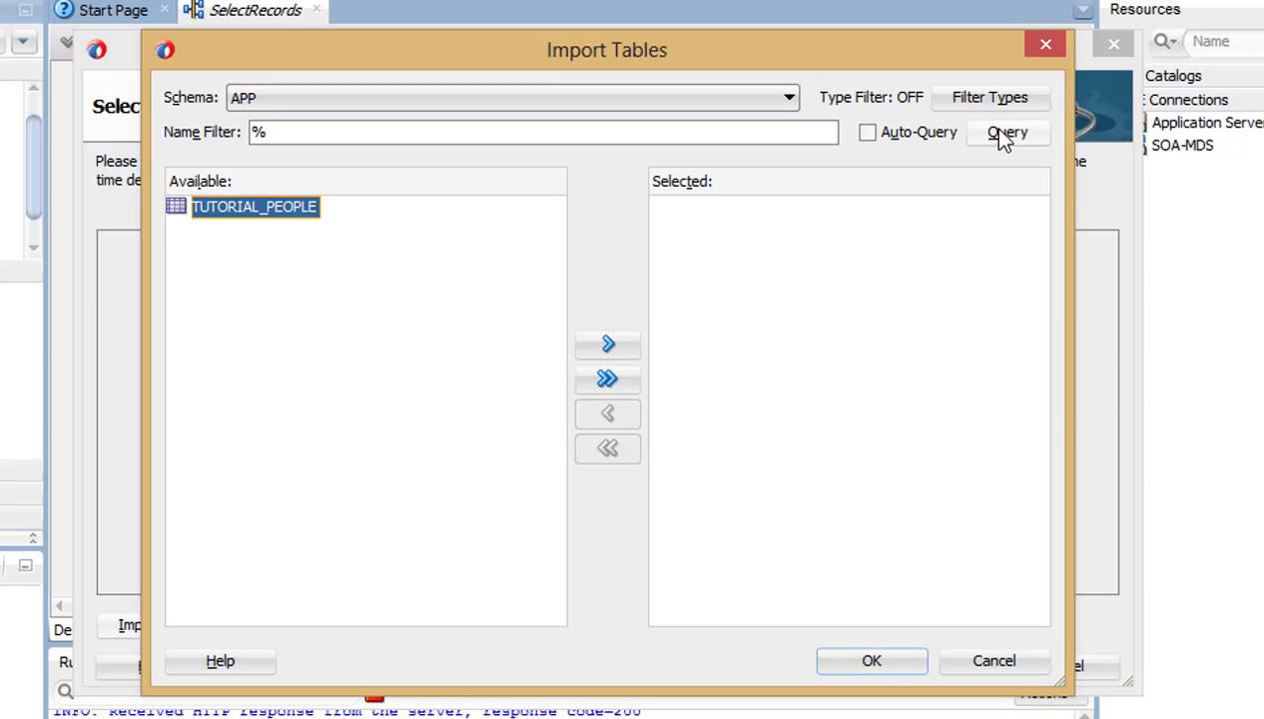
pyautogui.click(611, 345)
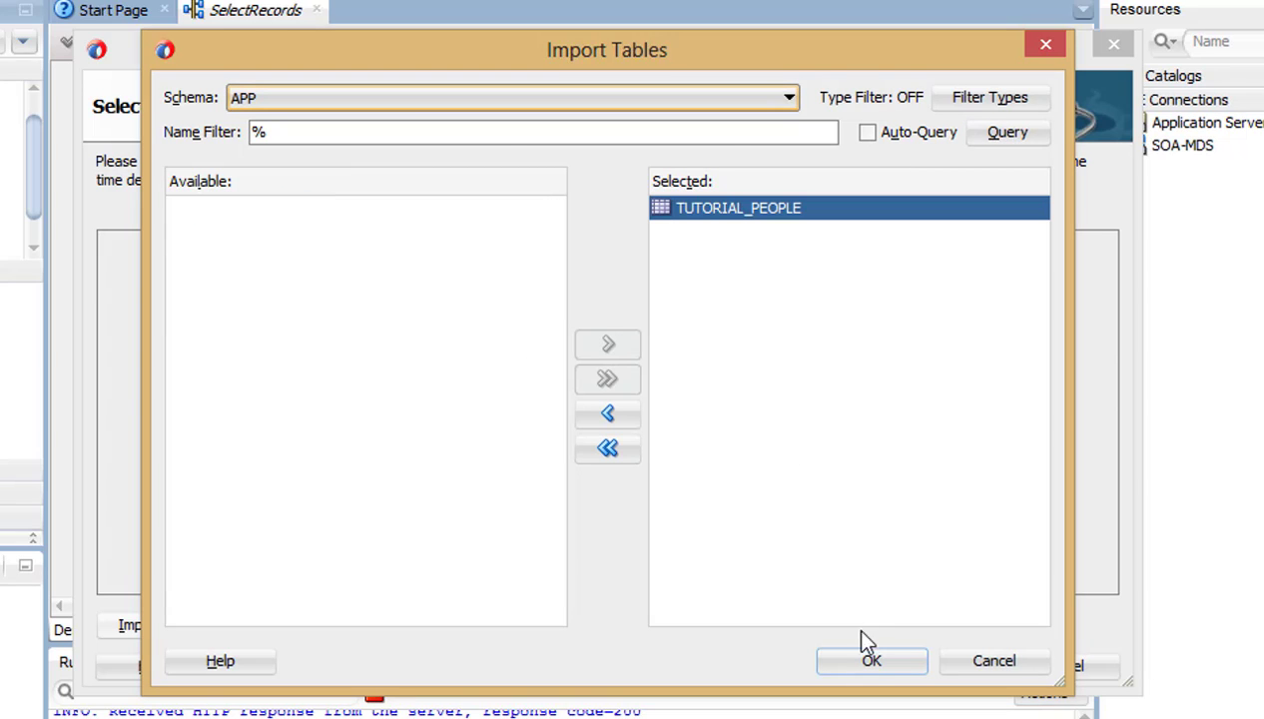
pyautogui.click(872, 662)
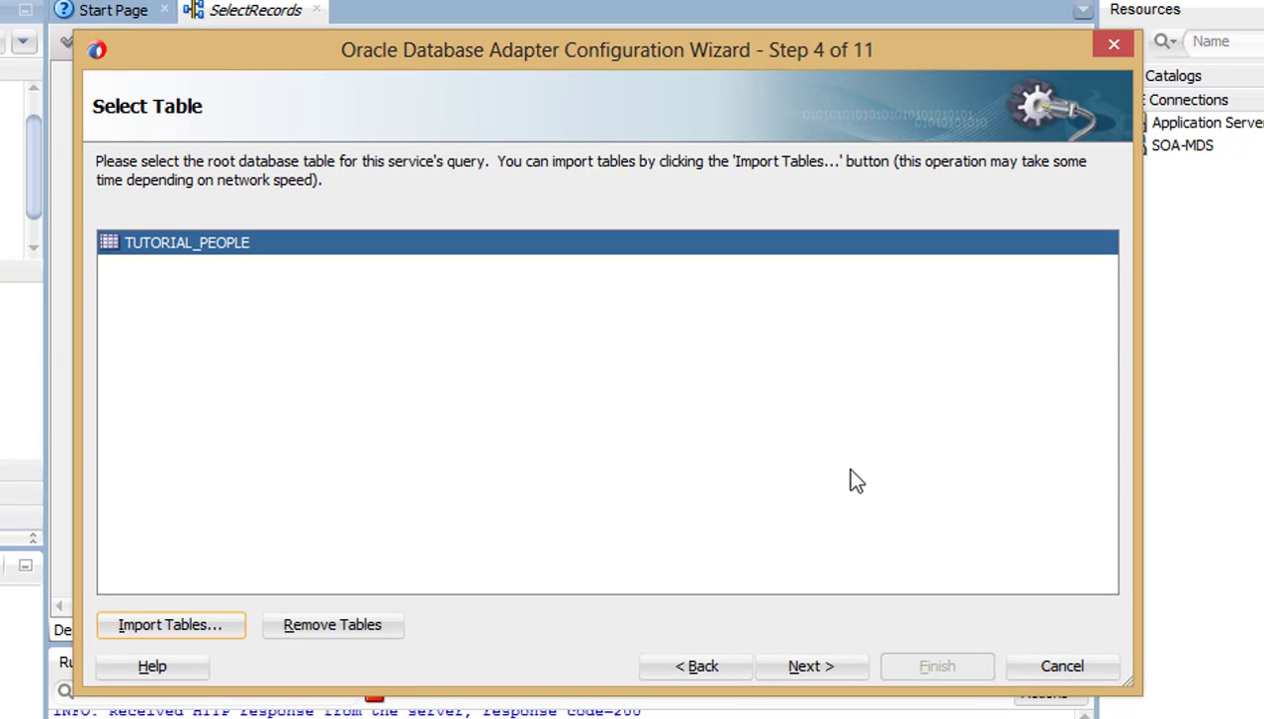
pyautogui.click(777, 666)
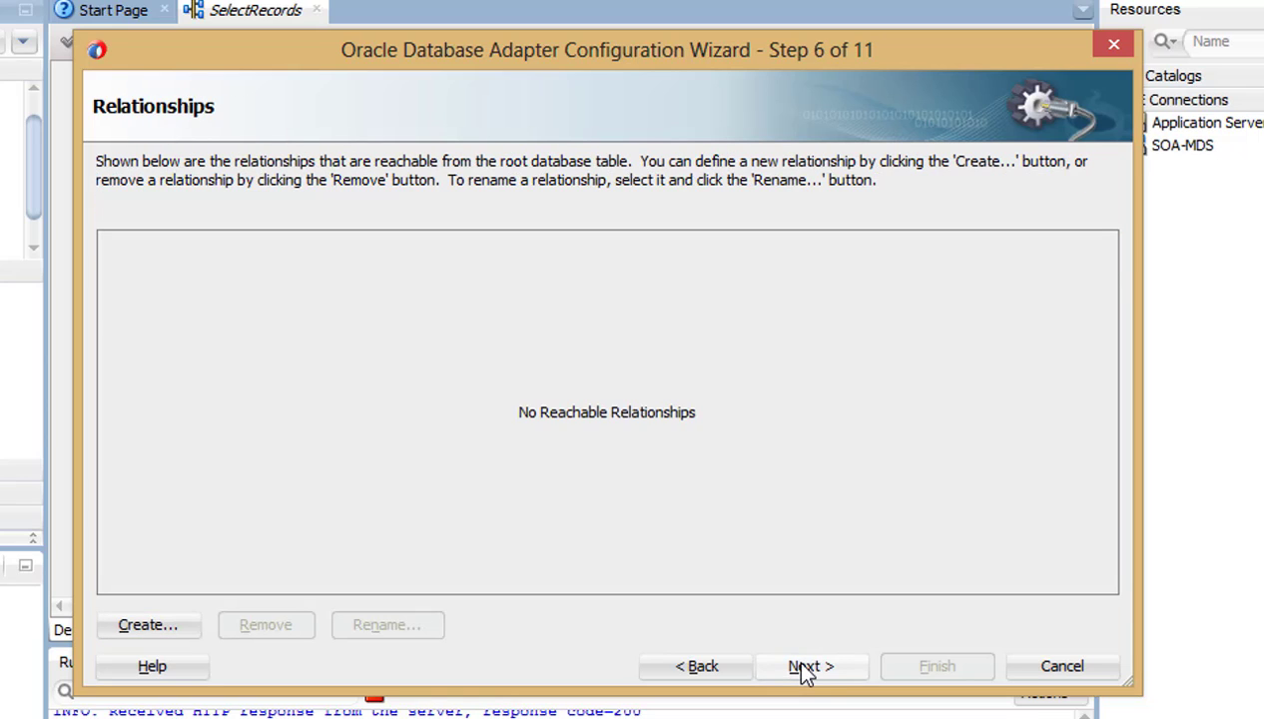
pyautogui.click(804, 667)
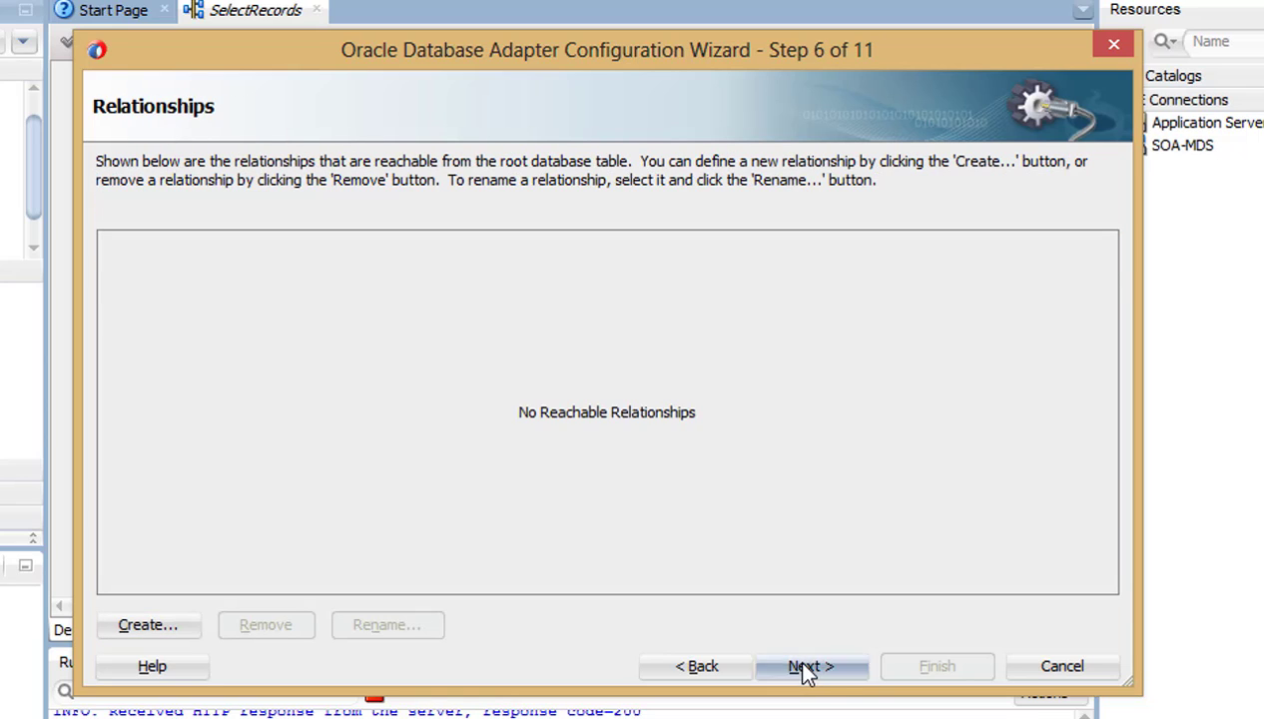
pyautogui.click(805, 667)
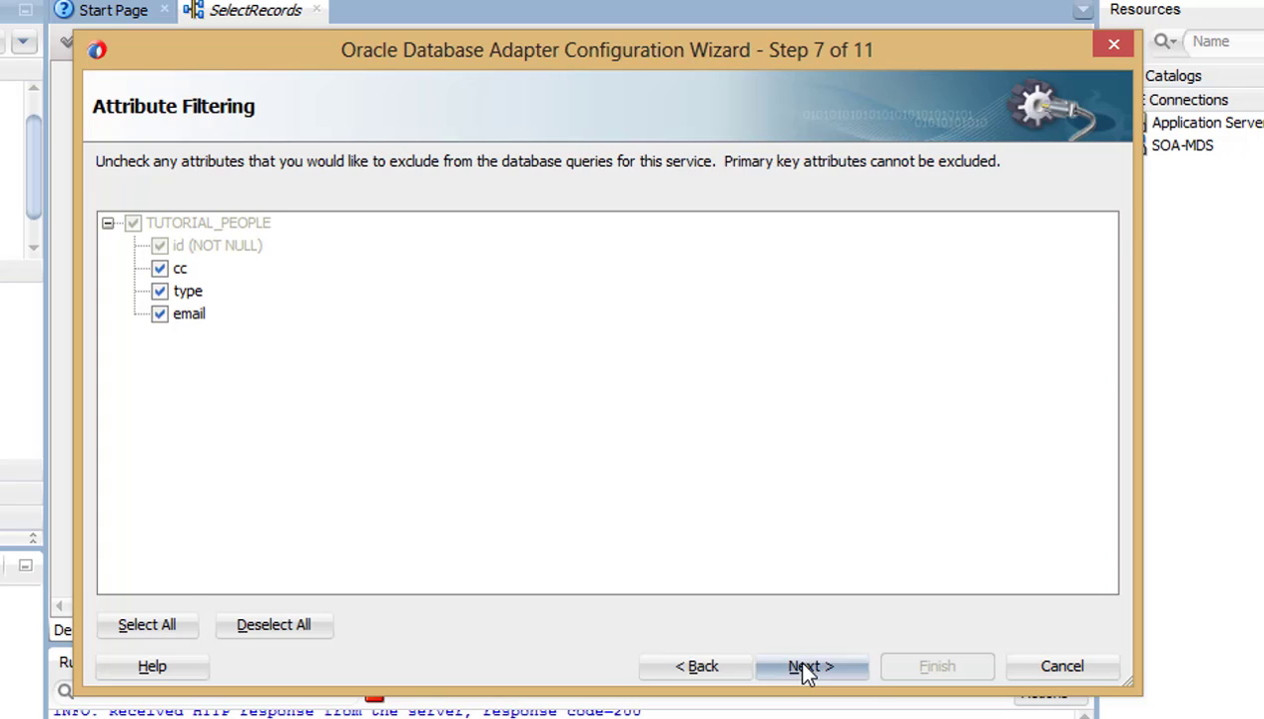
# Add a parameter named inputType to the adapter's selection criteria
pyautogui.click(946, 263)
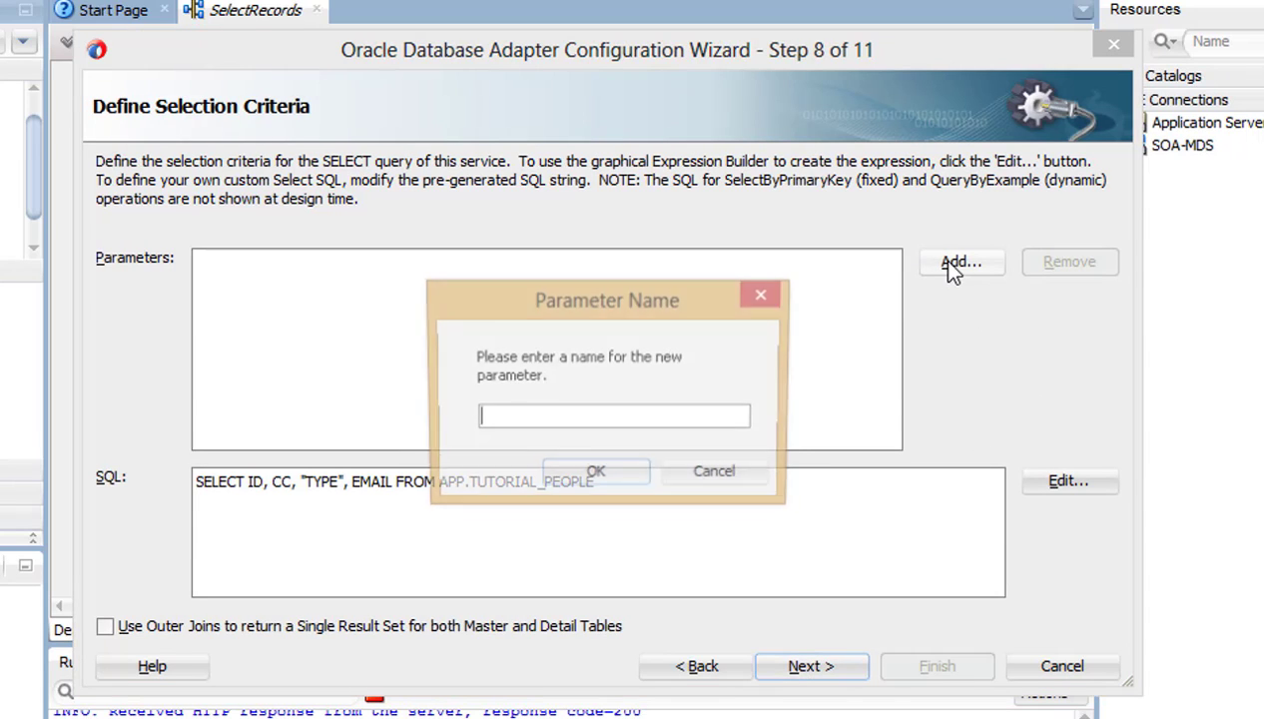
pyautogui.write('i')
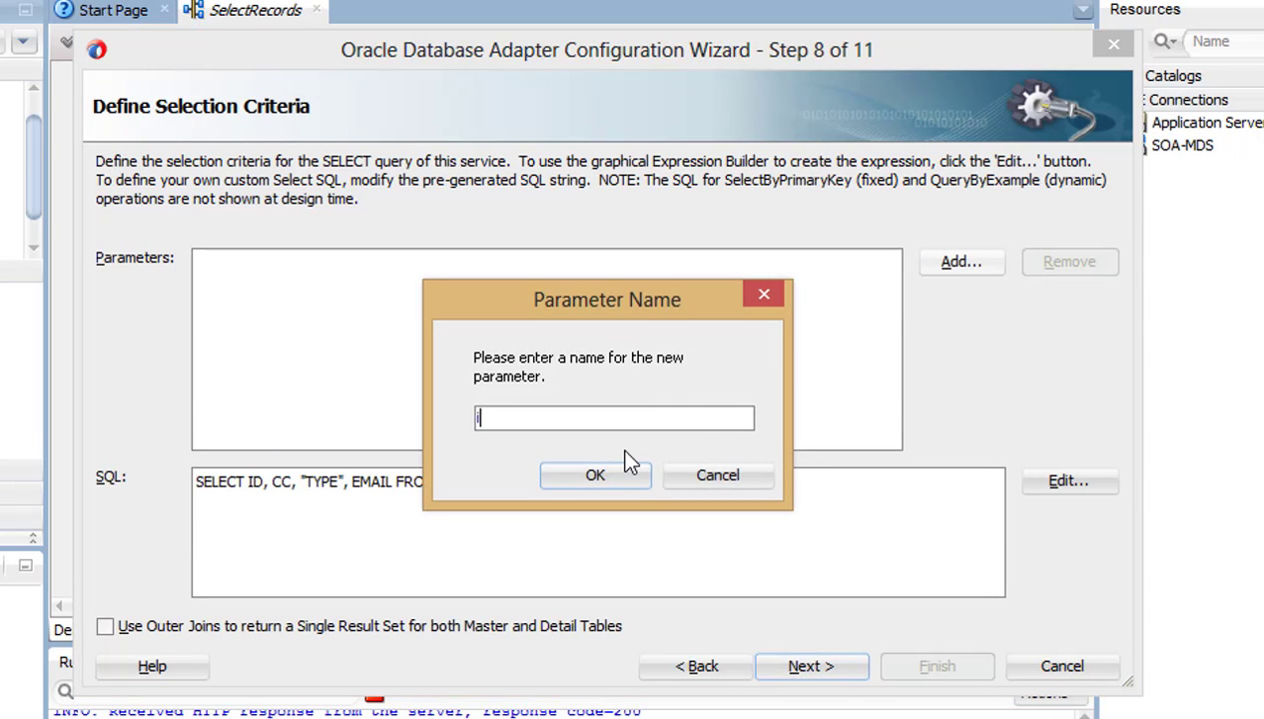
pyautogui.write('nputType')
pyautogui.click(604, 472)
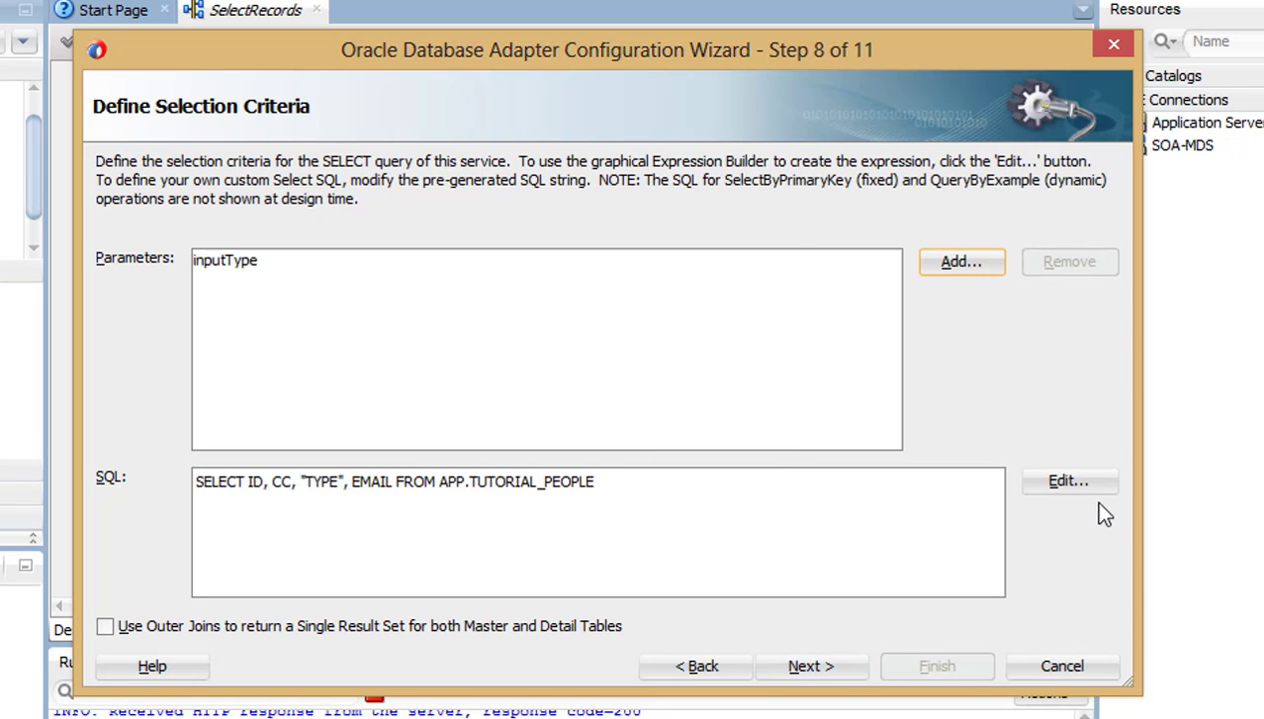
# Add an expression to the SELECT query that requires the type attribute to EQUAL the inputType parameter
pyautogui.click(1066, 475)
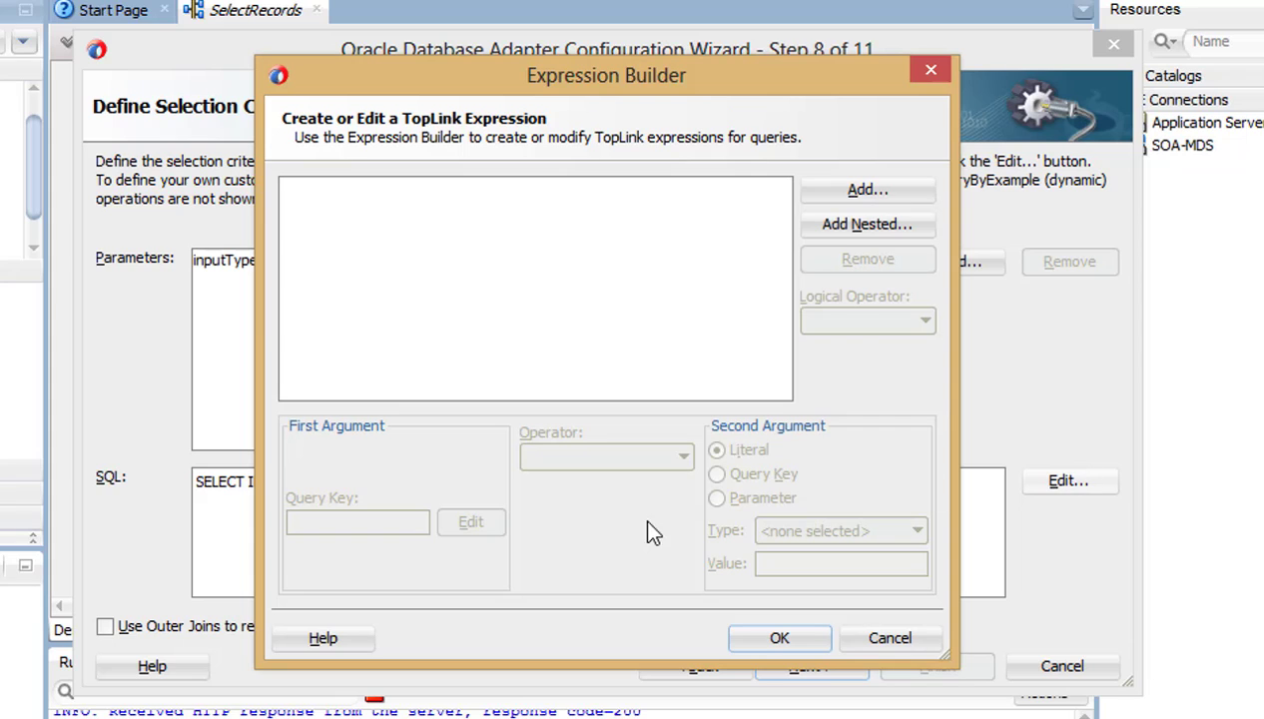
pyautogui.click(868, 190)
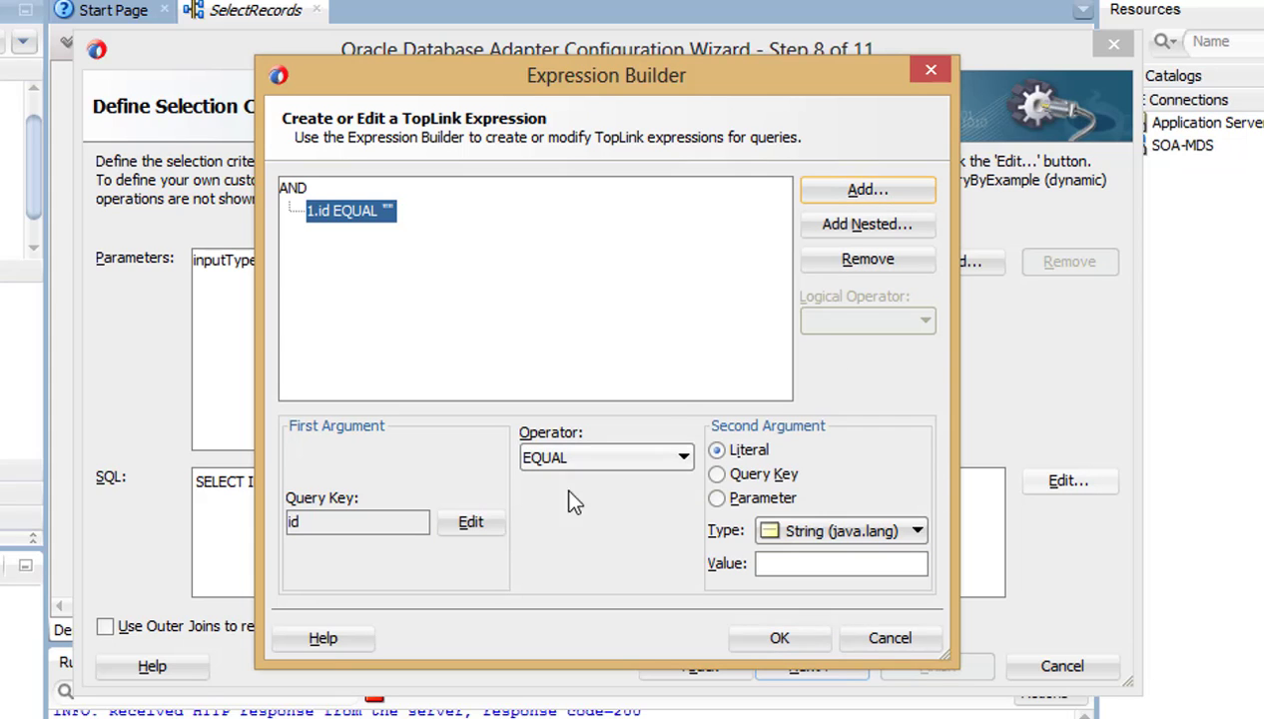
pyautogui.click(464, 521)
pyautogui.click(469, 413)
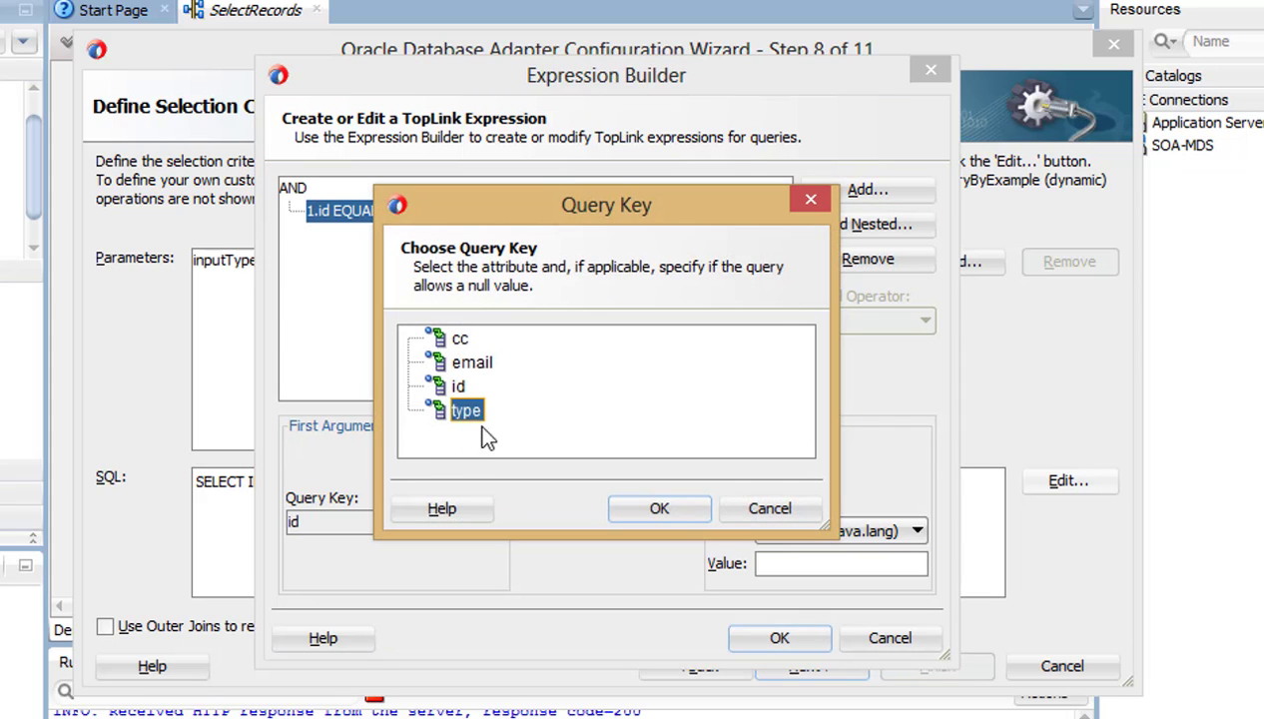
pyautogui.click(674, 506)
pyautogui.click(756, 499)
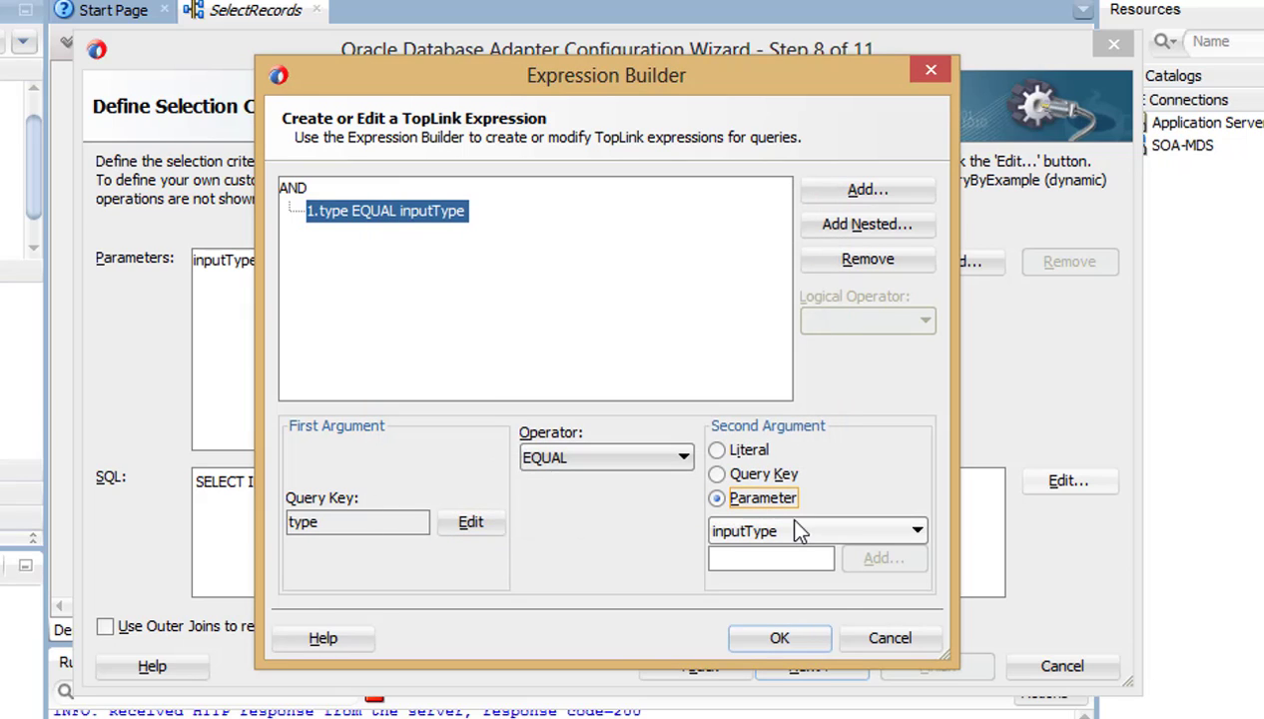
pyautogui.click(779, 638)
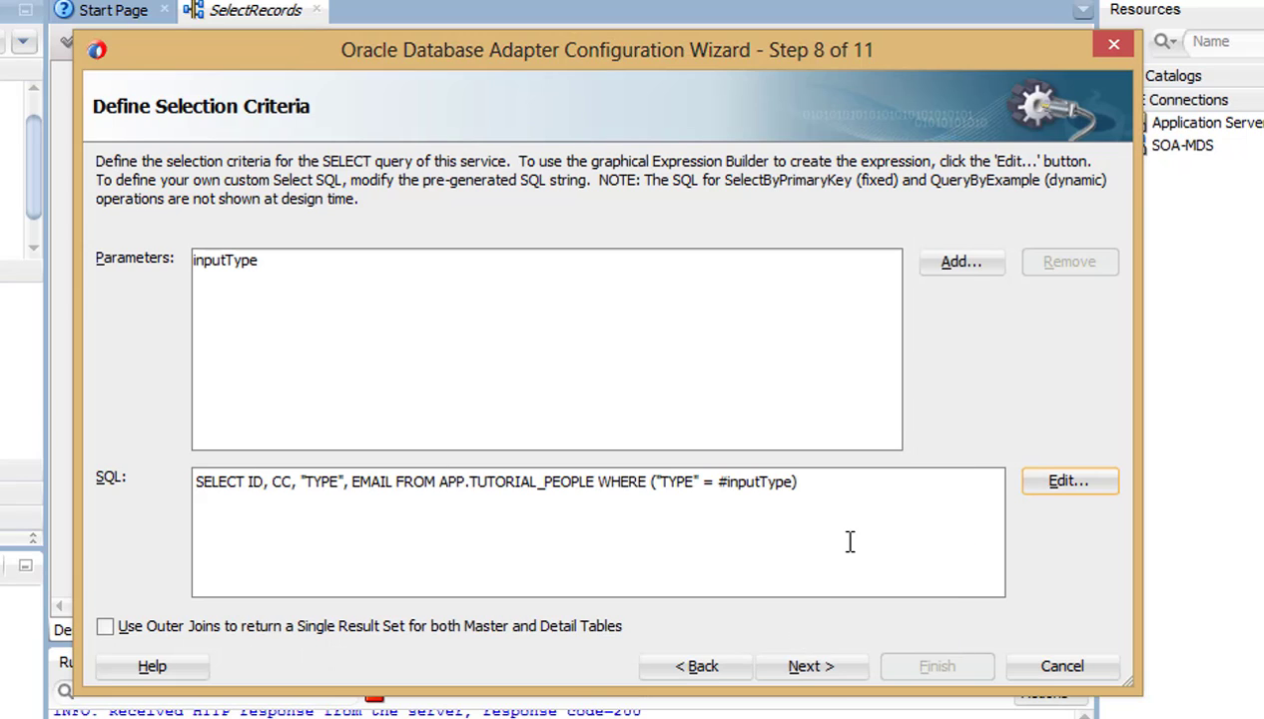
# Accept the adapter's default advanced options and finish defining the dbReference database adapter
pyautogui.click(806, 666)
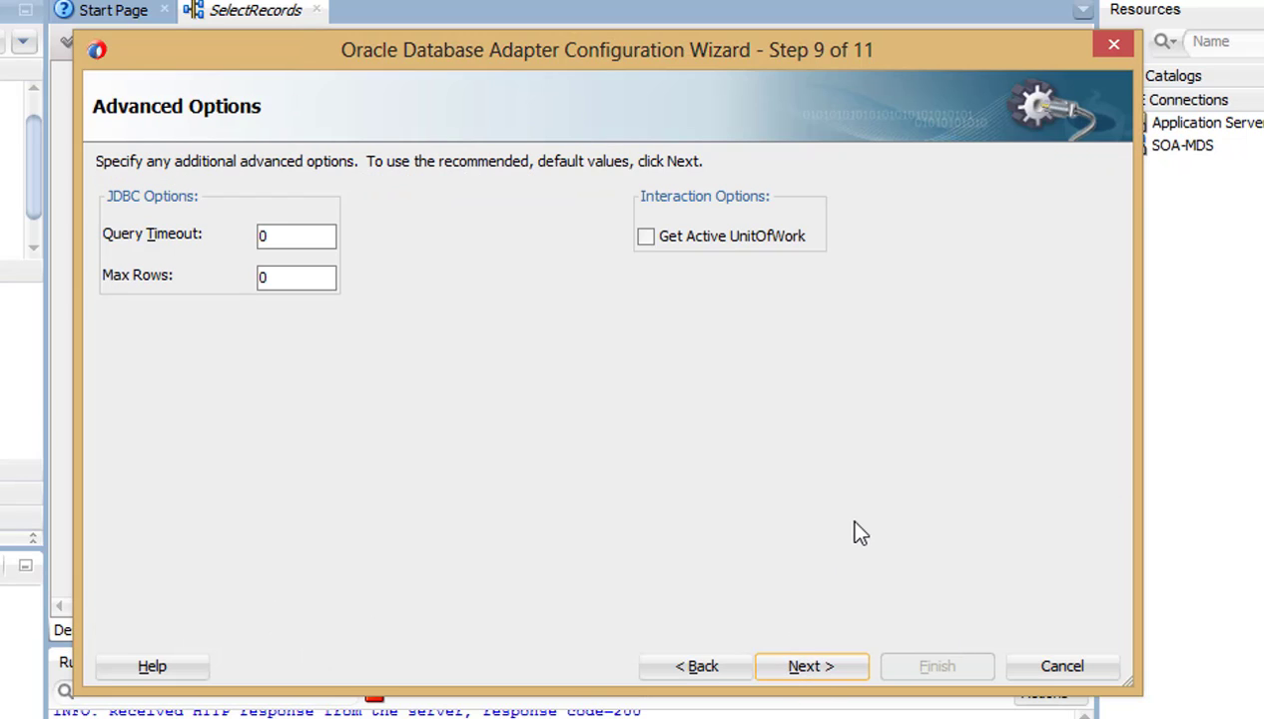
pyautogui.click(807, 666)
pyautogui.click(810, 666)
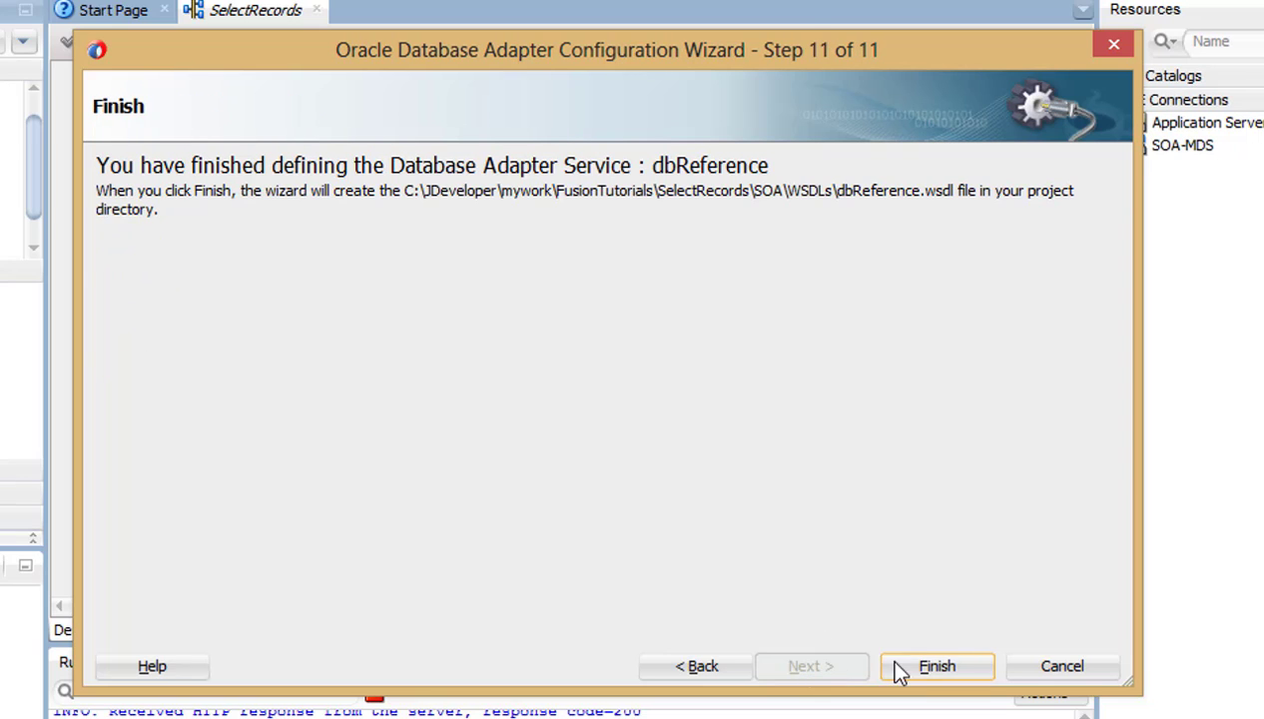
pyautogui.click(928, 666)
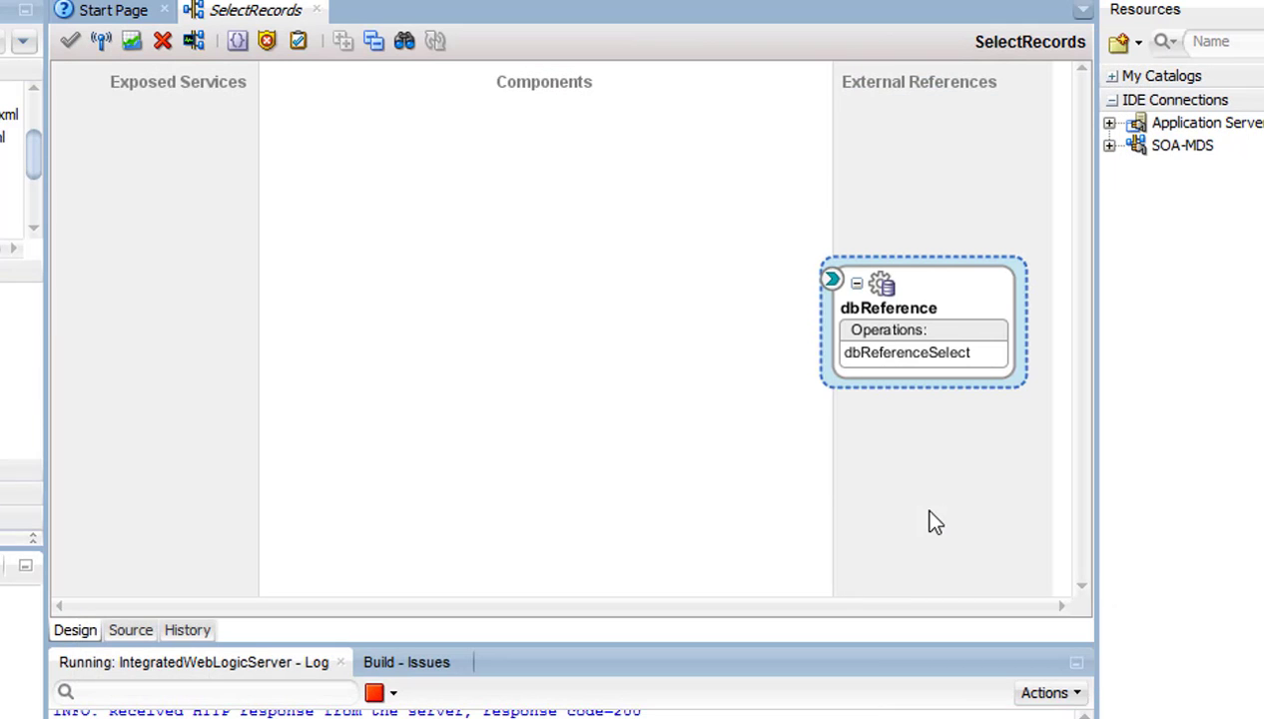
# Insert a mediator component named MapDatabaseData that uses the Synchronous Interface template
pyautogui.rightClick(377, 169)
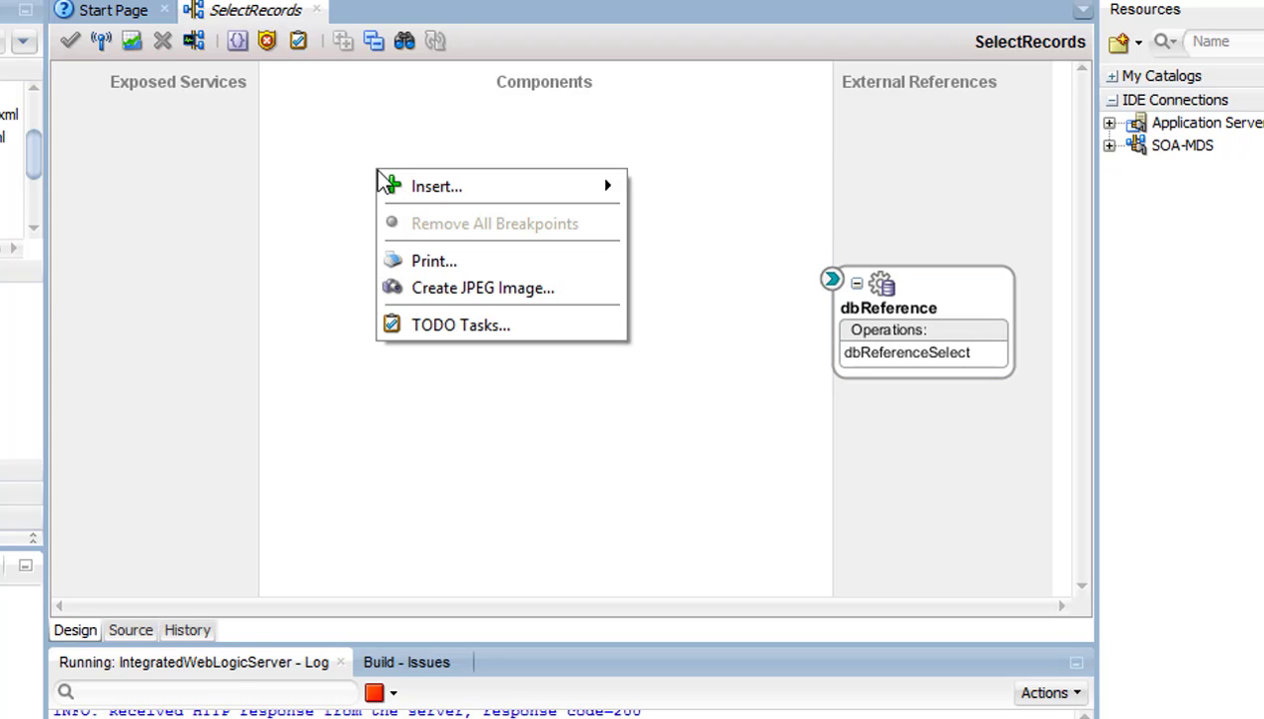
pyautogui.moveTo(420, 187)
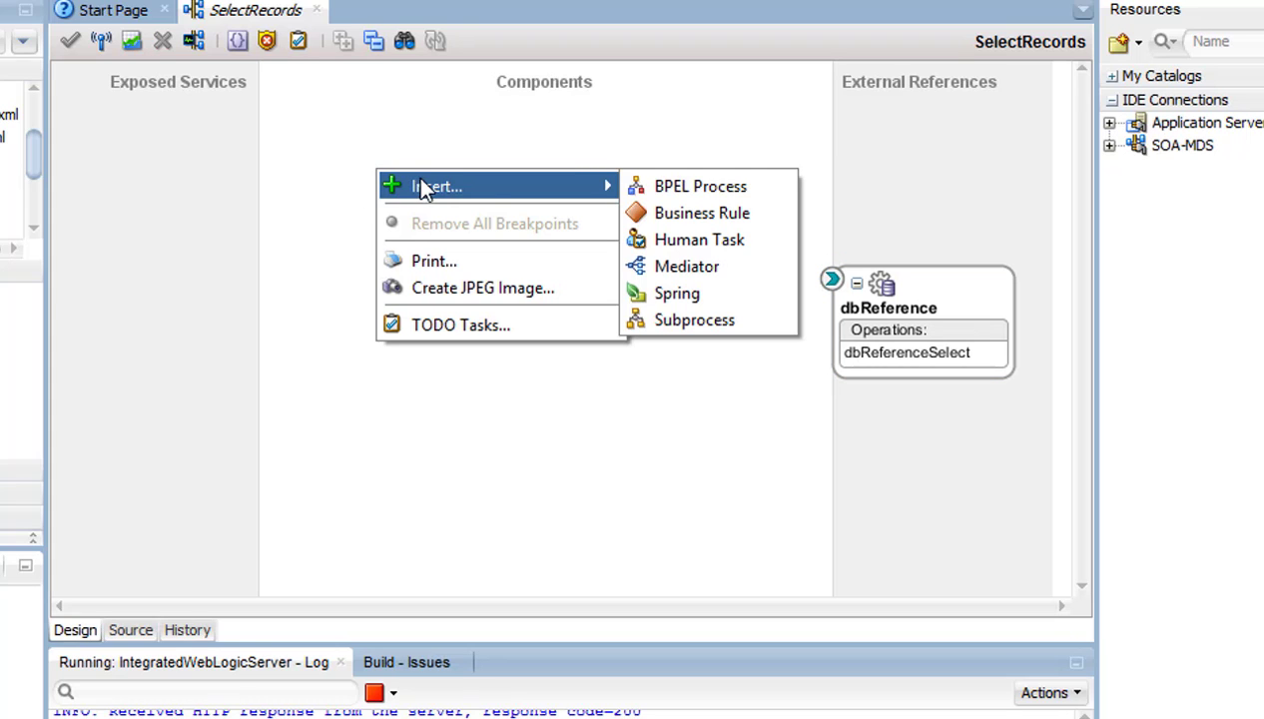
pyautogui.click(706, 268)
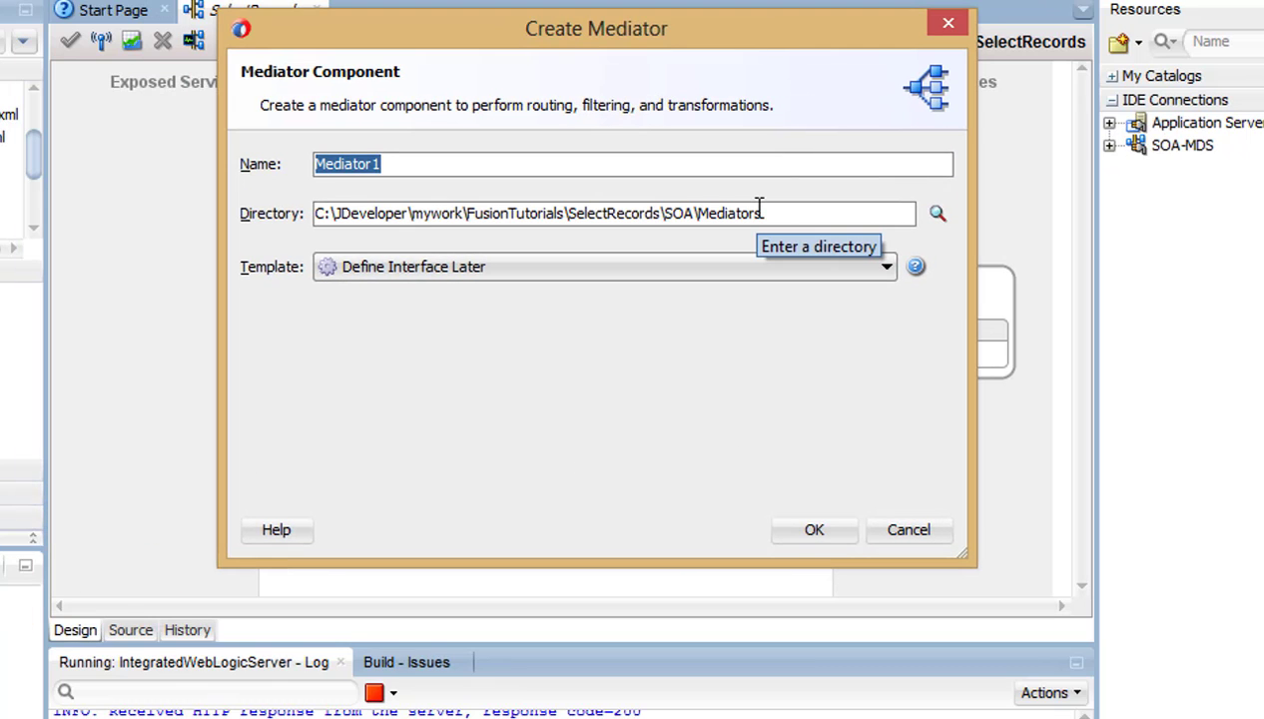
pyautogui.write('MapDatabase')
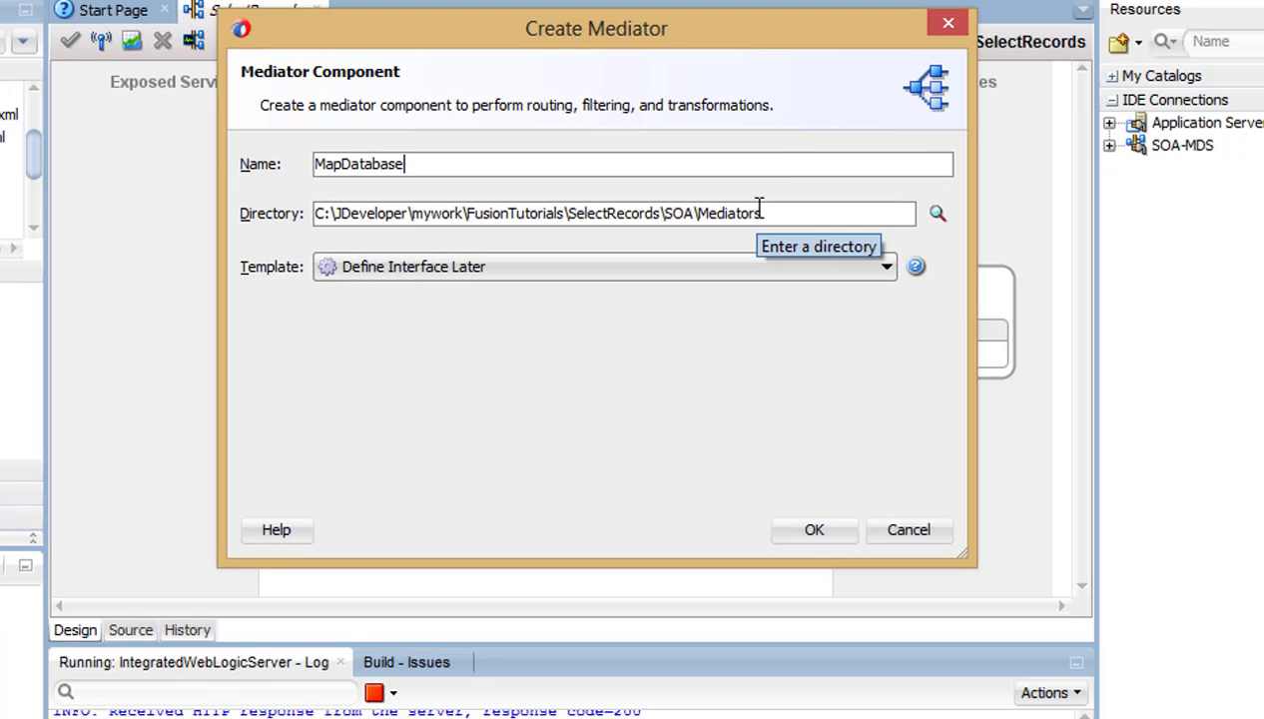
pyautogui.write('Data')
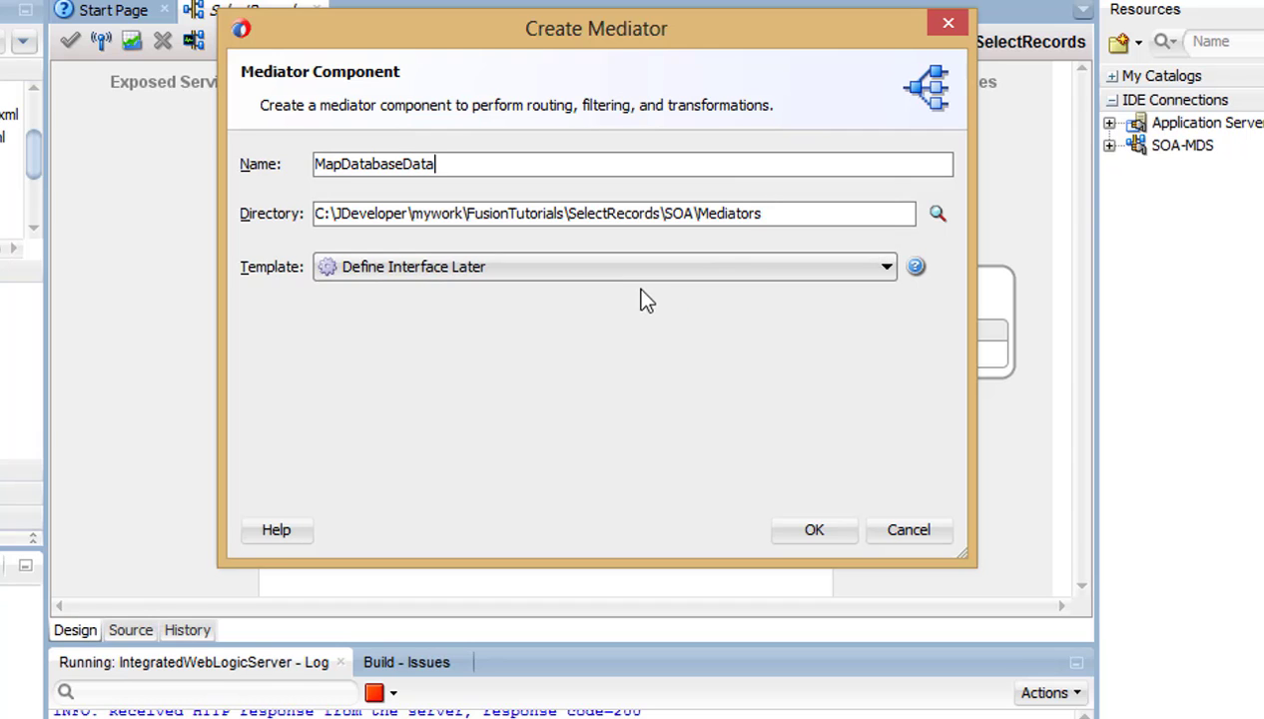
pyautogui.click(623, 267)
pyautogui.click(604, 352)
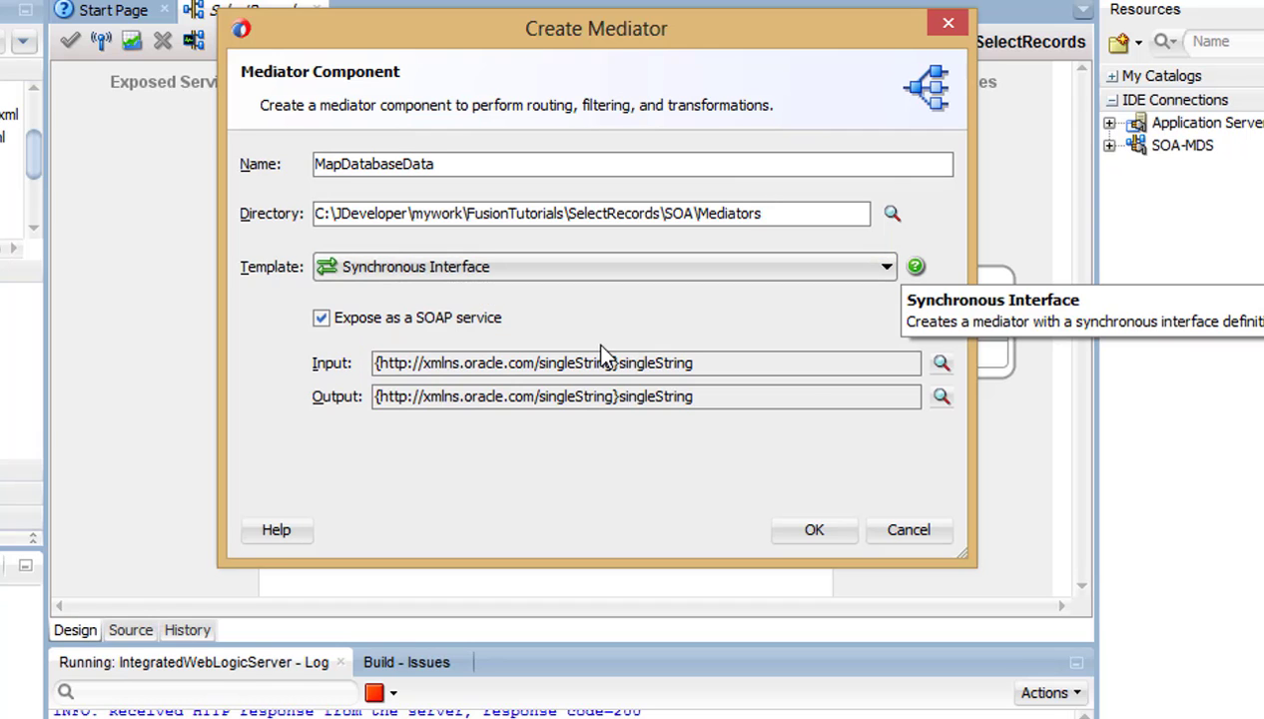
# Set the mediator's input to dbReferenceSelect_inputTypeInputParameters and its output to TutorialPeopleCollection, both from dbReference_table.xsd, and create it
pyautogui.click(941, 362)
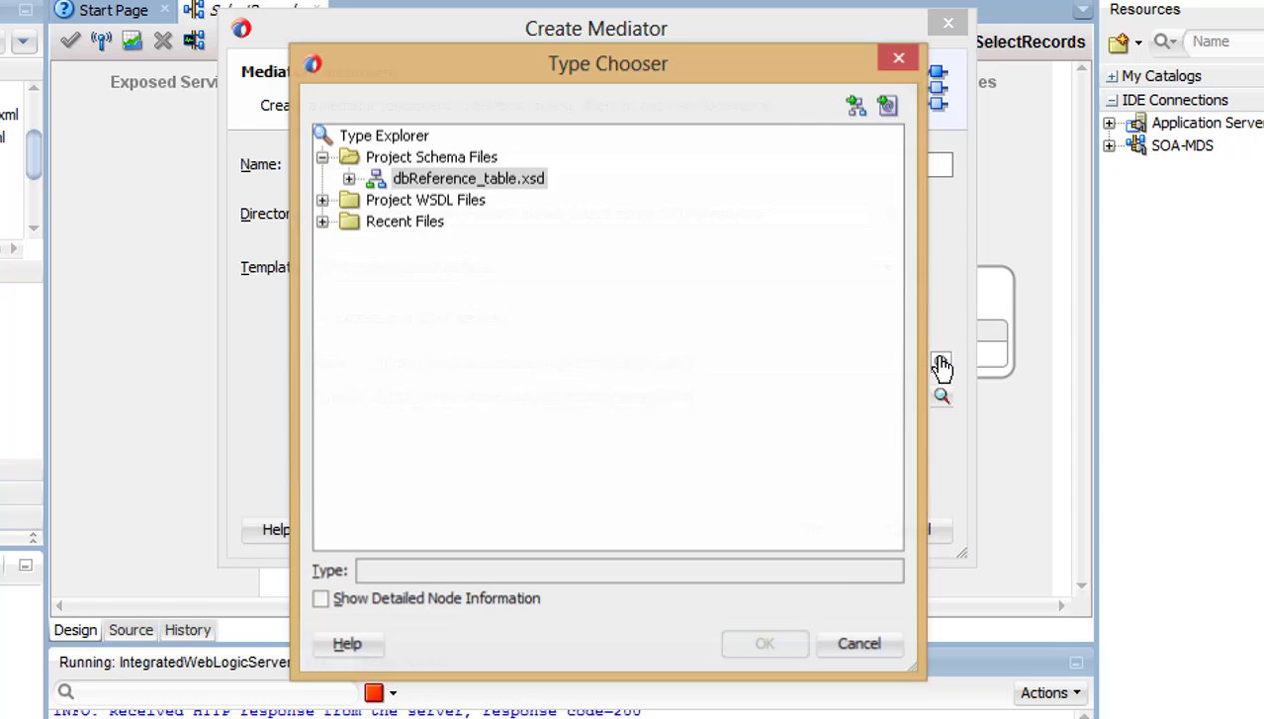
pyautogui.click(348, 177)
pyautogui.click(485, 217)
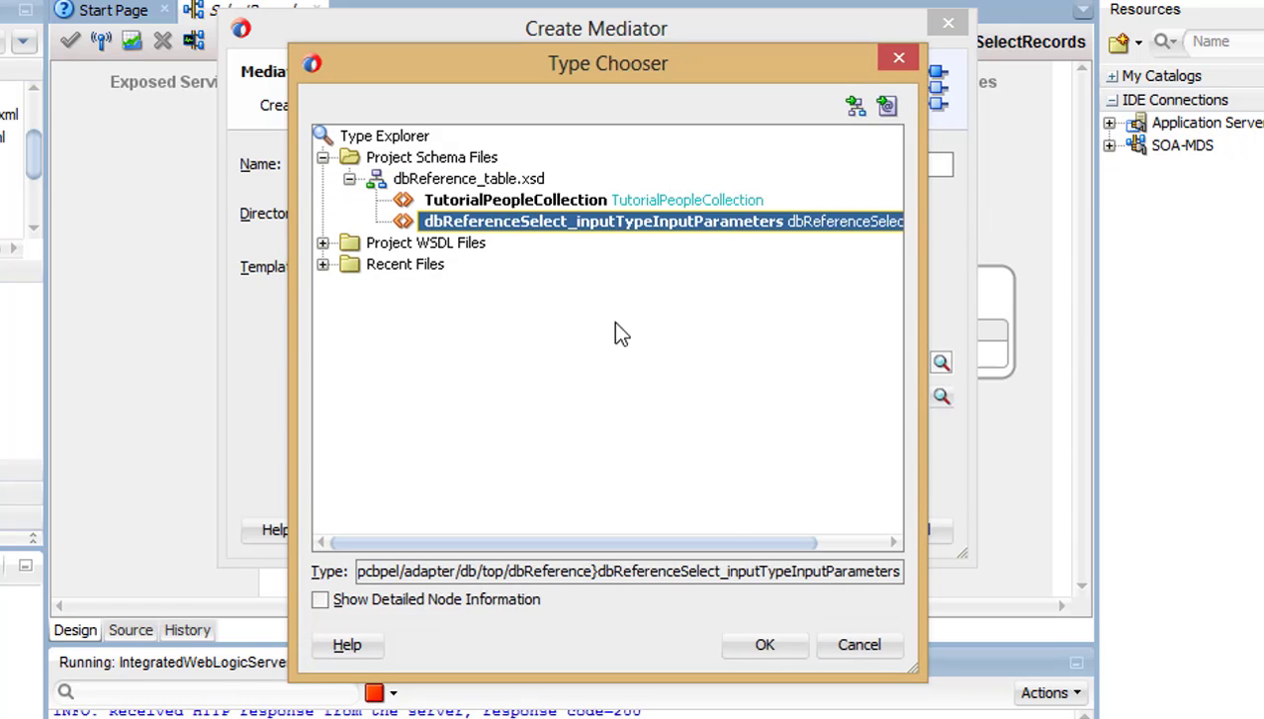
pyautogui.click(762, 644)
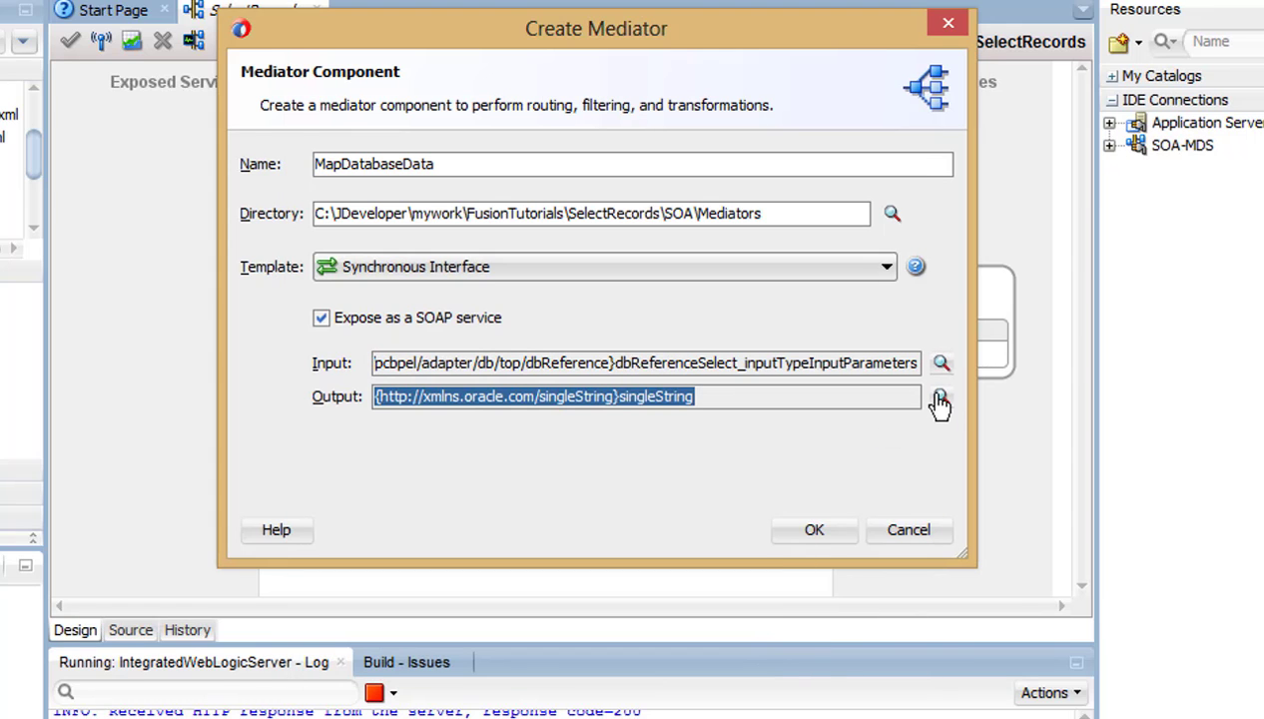
pyautogui.click(942, 398)
pyautogui.click(350, 180)
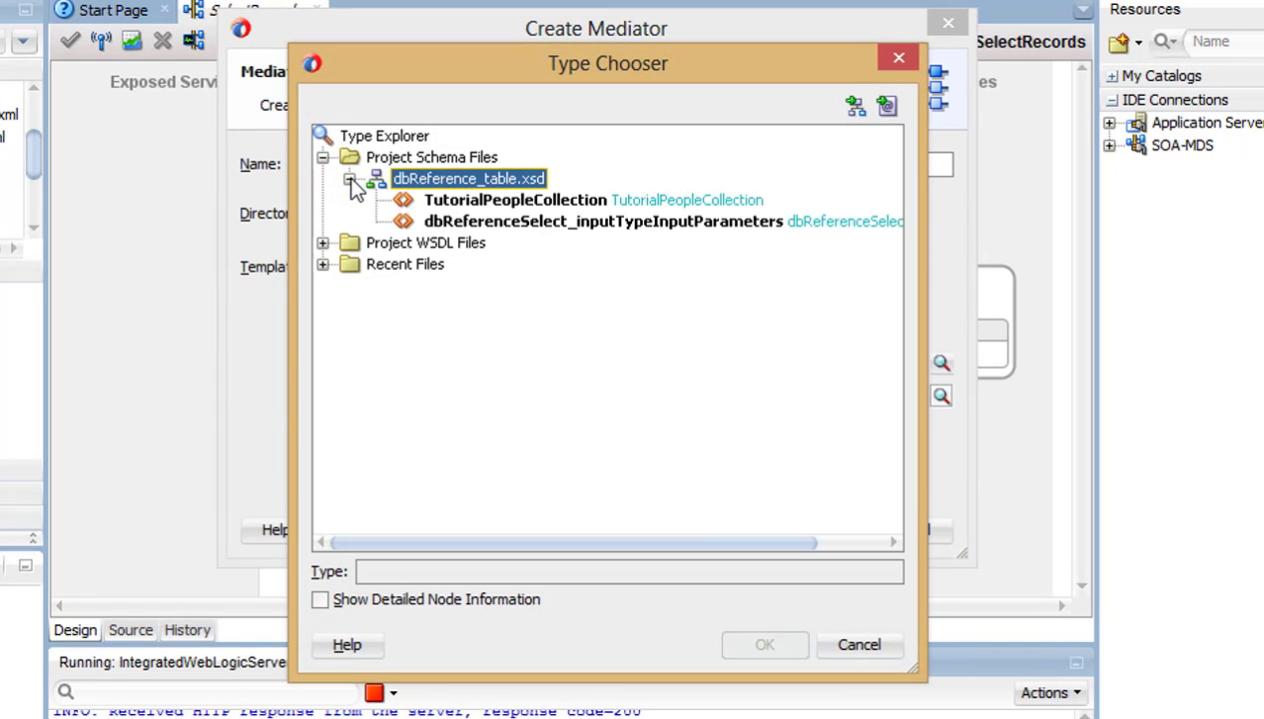
pyautogui.click(496, 203)
pyautogui.click(764, 643)
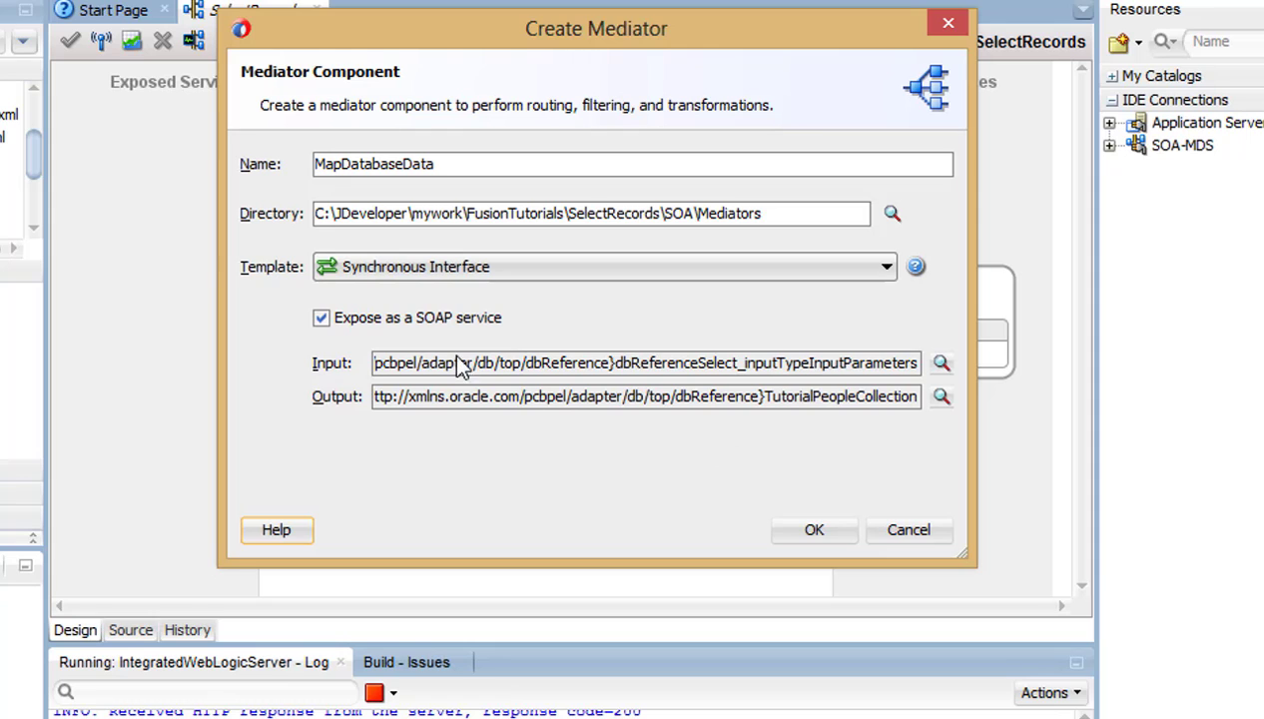
pyautogui.click(814, 530)
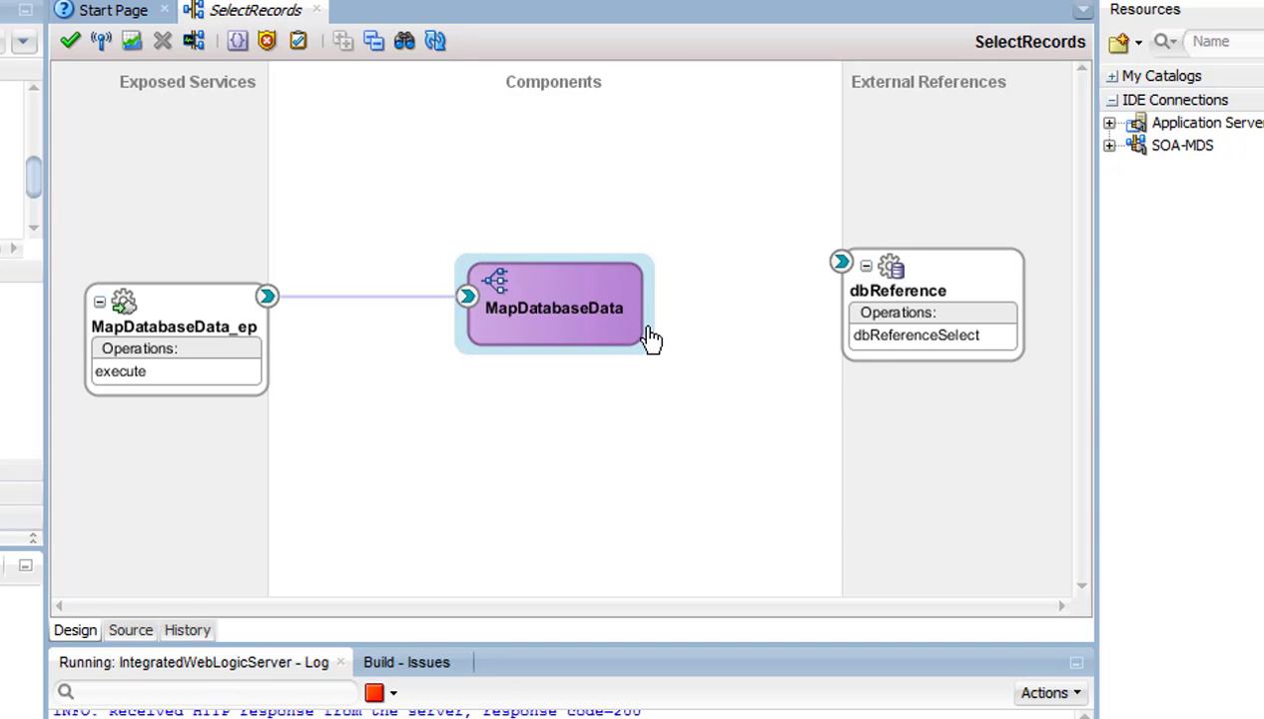
# Wire the MapDatabaseData mediator to the dbReference adapter and open the mediator's routing rules
pyautogui.moveTo(647, 337); pyautogui.dragTo(840, 263)
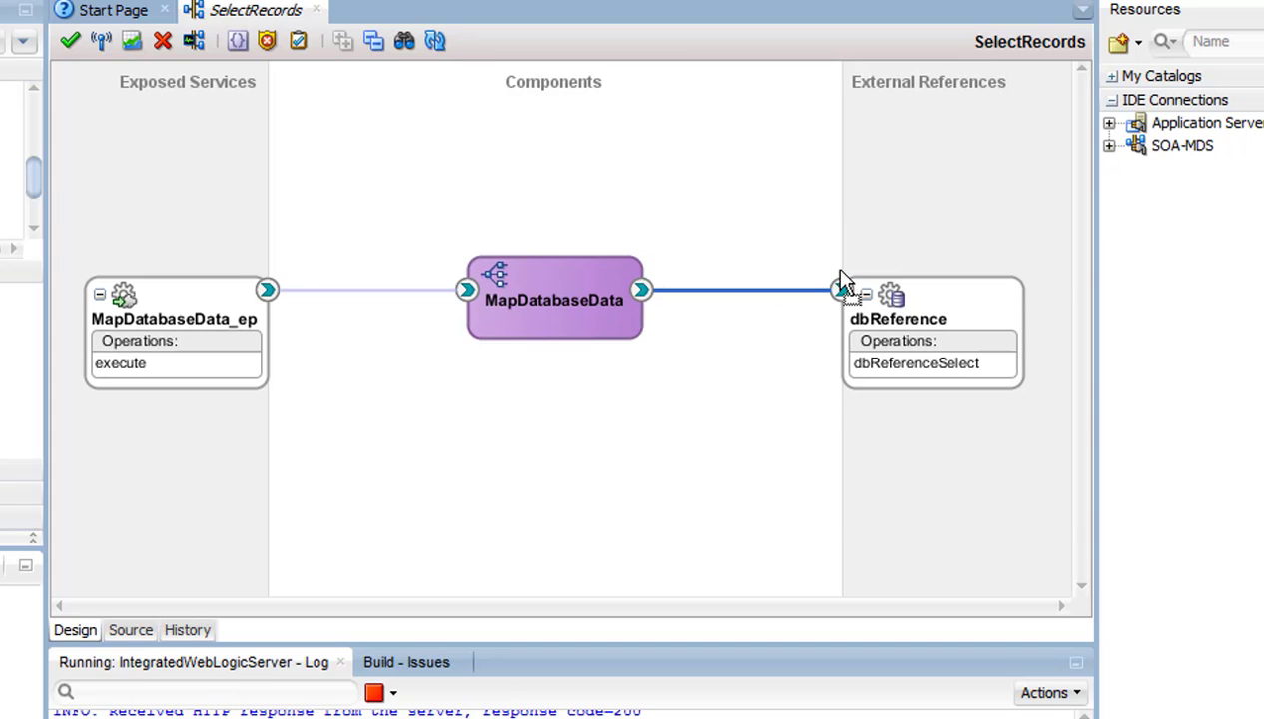
pyautogui.doubleClick(539, 313)
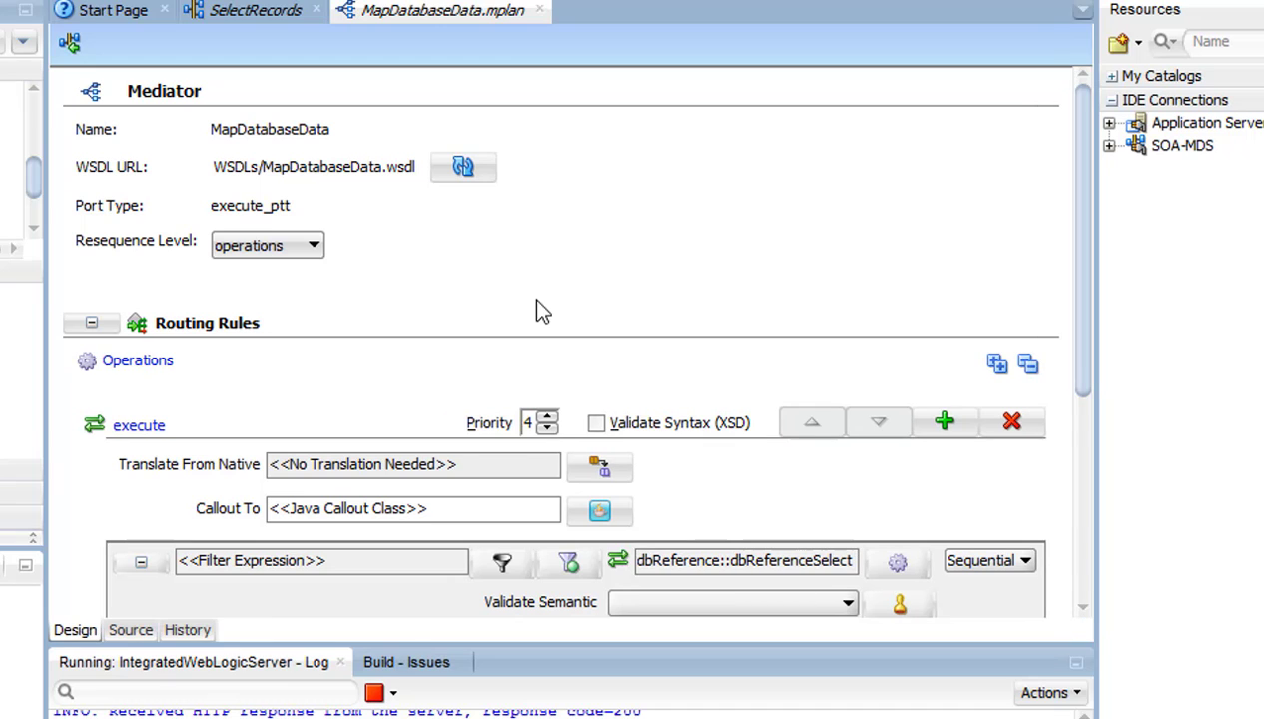
pyautogui.moveTo(1080, 336); pyautogui.dragTo(1066, 520)
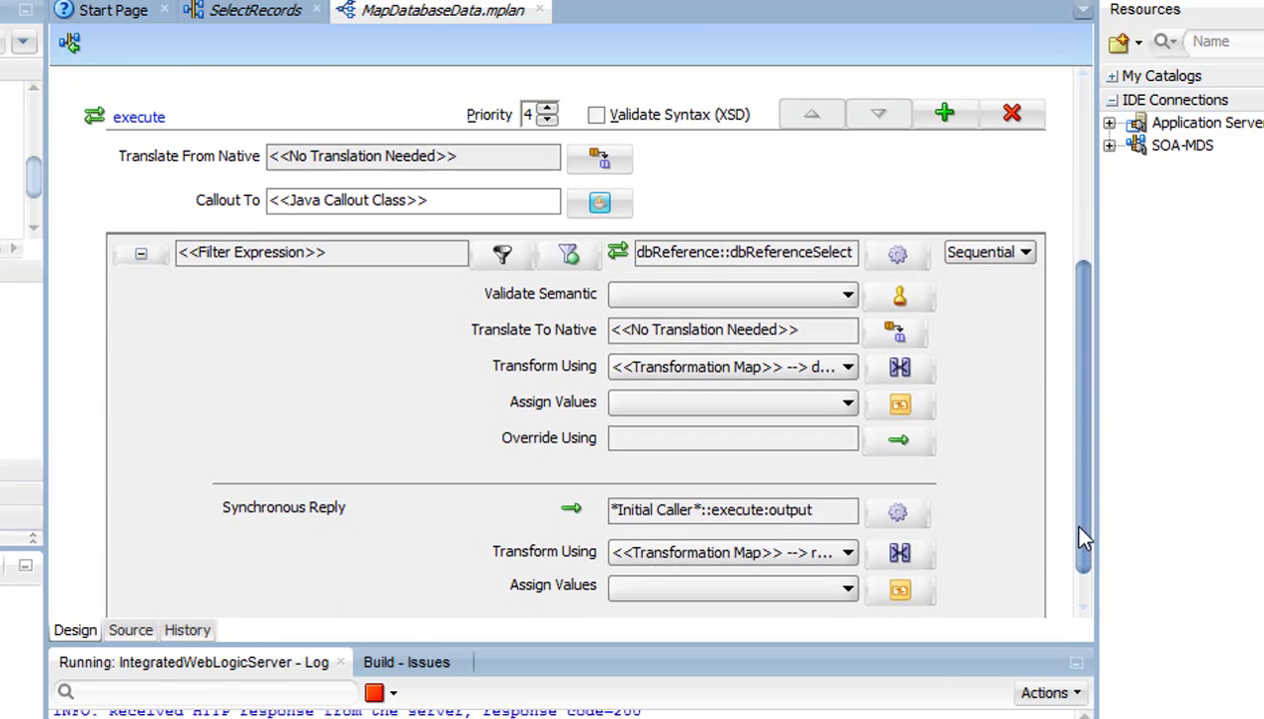
# Assign the incoming request's inputType value to the inputType element of the outgoing dbReferenceSelect_inputParameters in the execute routing rule
pyautogui.click(904, 402)
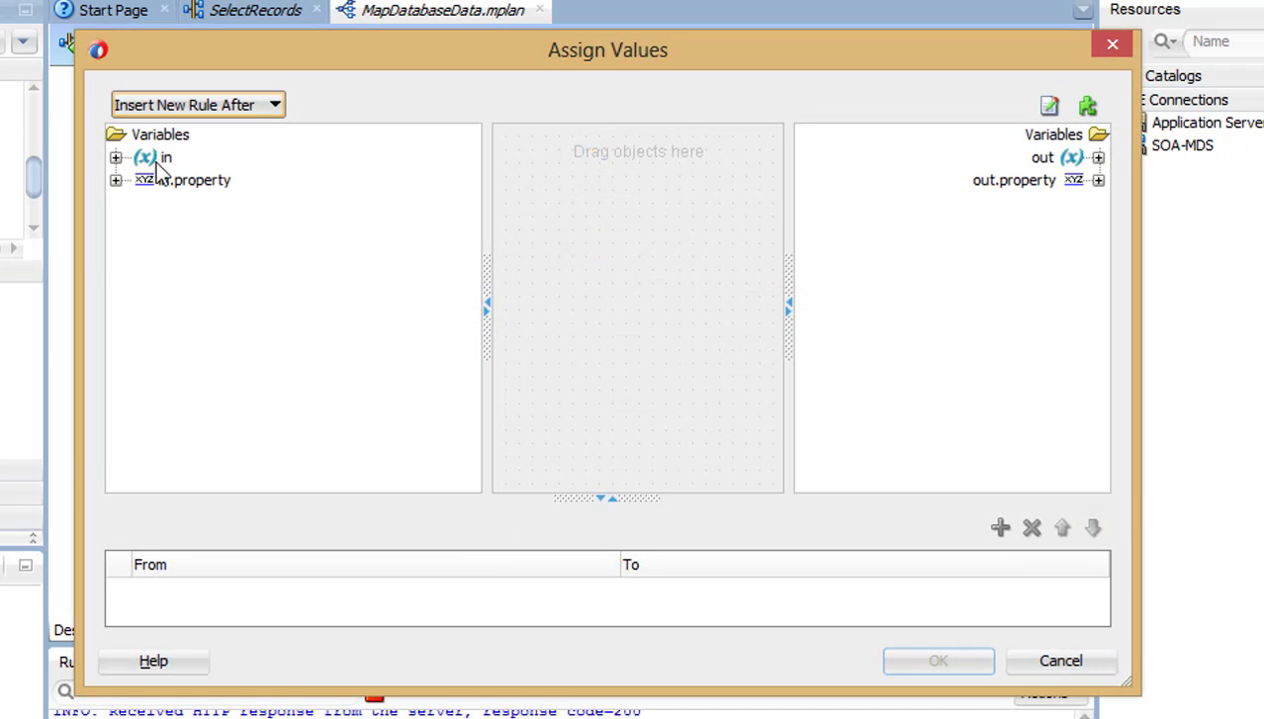
pyautogui.click(116, 158)
pyautogui.click(143, 180)
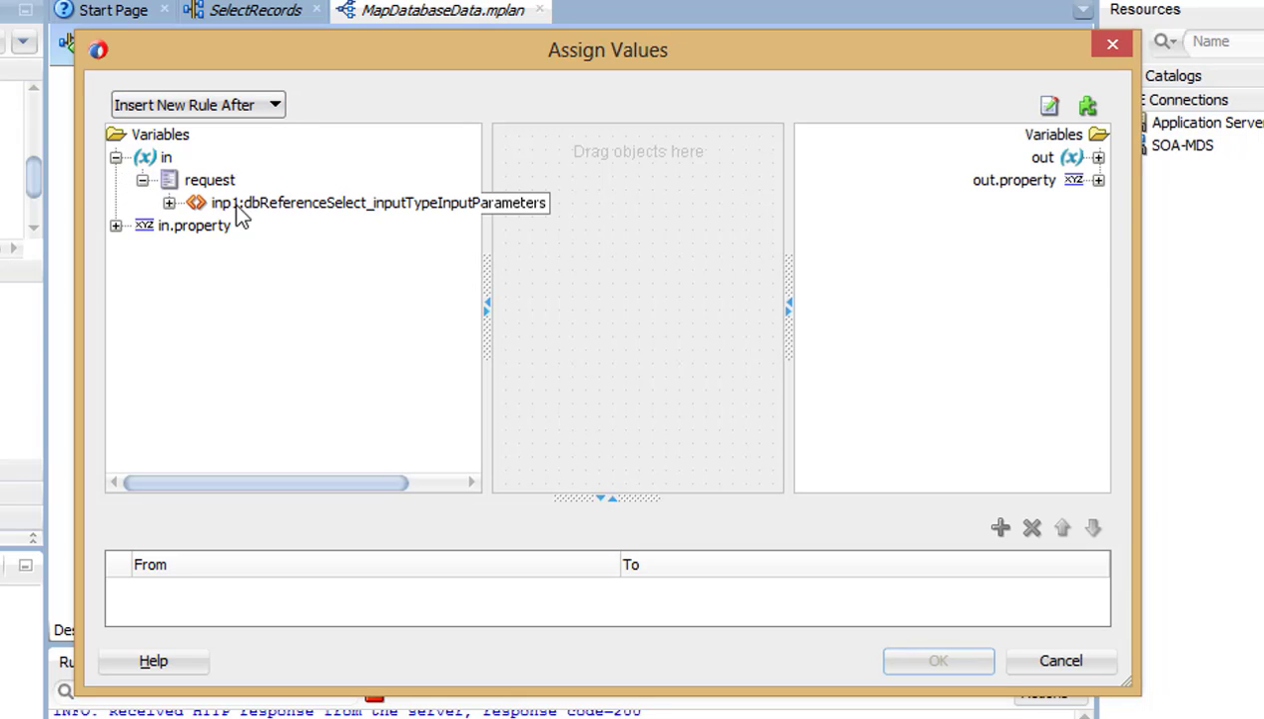
pyautogui.click(169, 203)
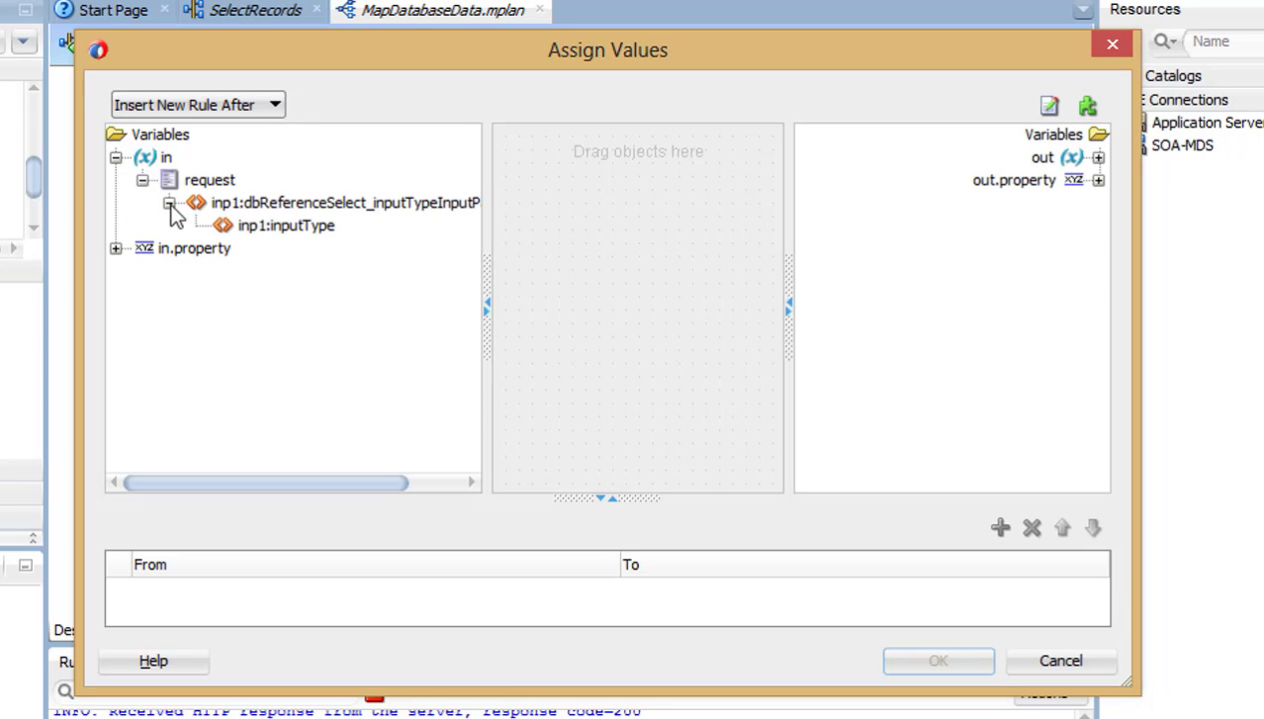
pyautogui.click(1097, 158)
pyautogui.click(1075, 179)
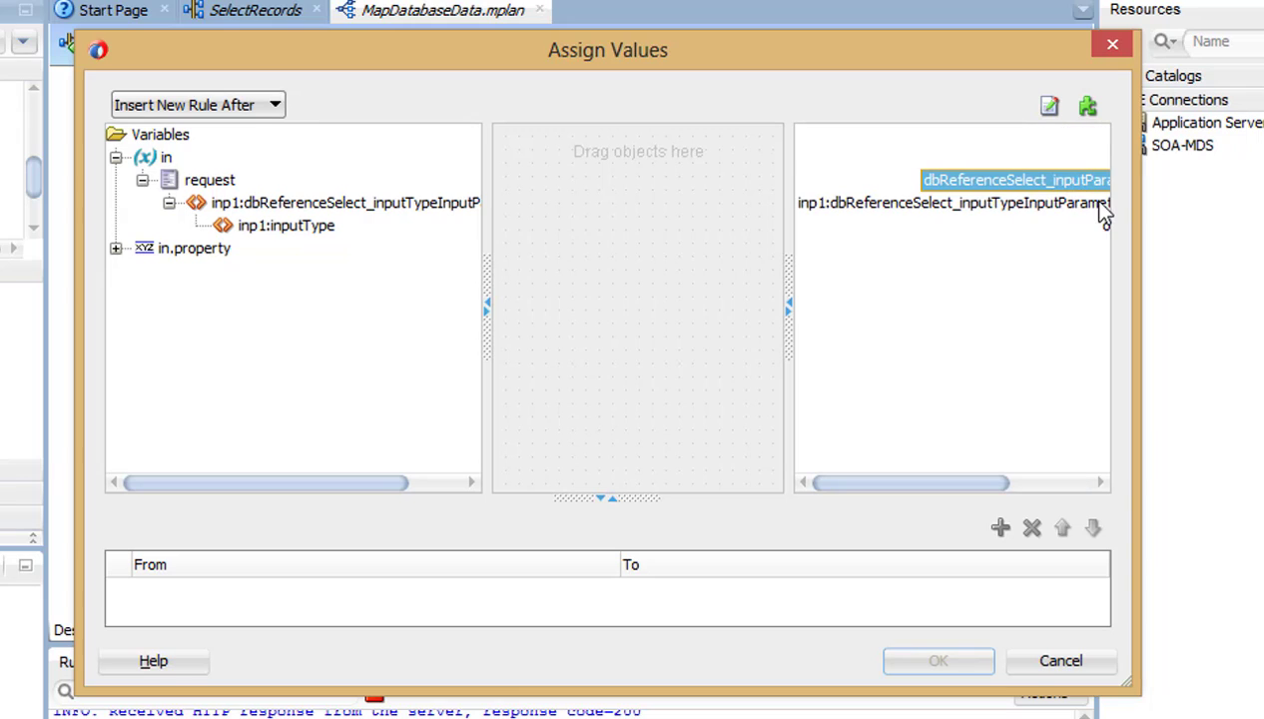
pyautogui.moveTo(948, 482); pyautogui.dragTo(1003, 482)
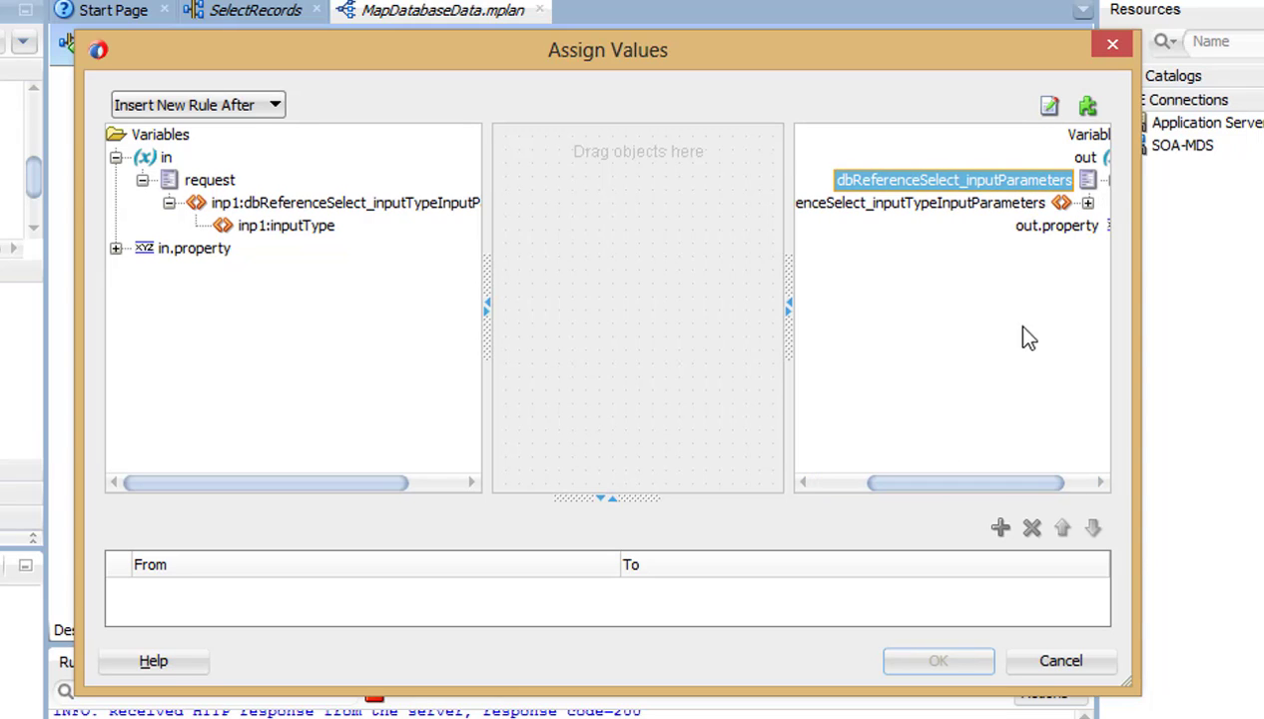
pyautogui.click(1087, 203)
pyautogui.moveTo(292, 227); pyautogui.dragTo(952, 228)
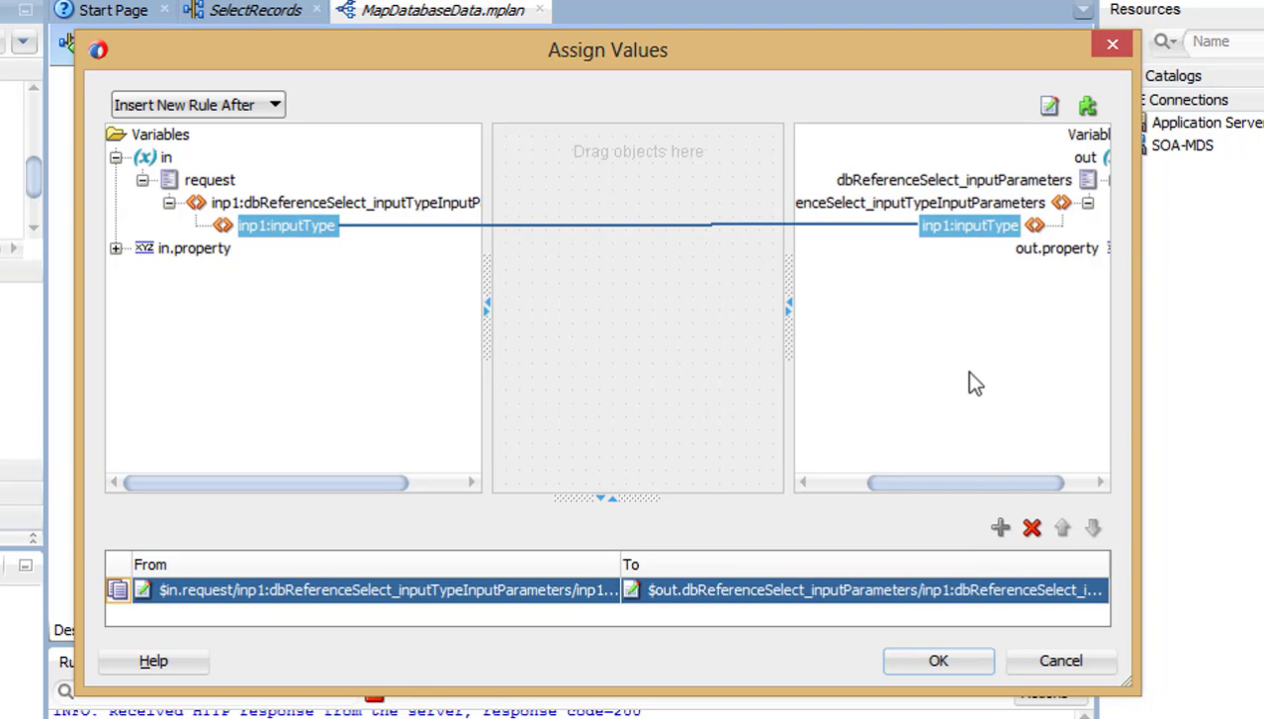
pyautogui.click(934, 663)
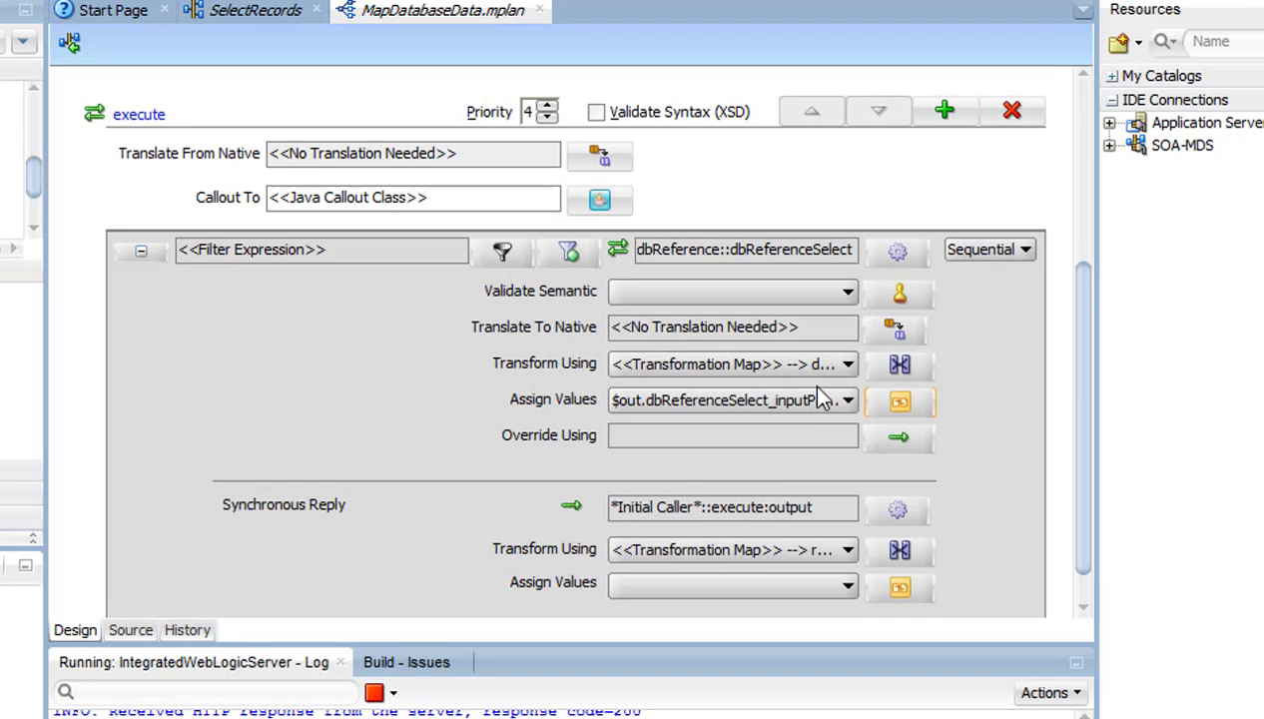
# Create the XSLT map TutorialPeopleCollection_To_TutorialPeopleCollection1.xsl for the synchronous reply's transformation and open it for editing
pyautogui.click(904, 549)
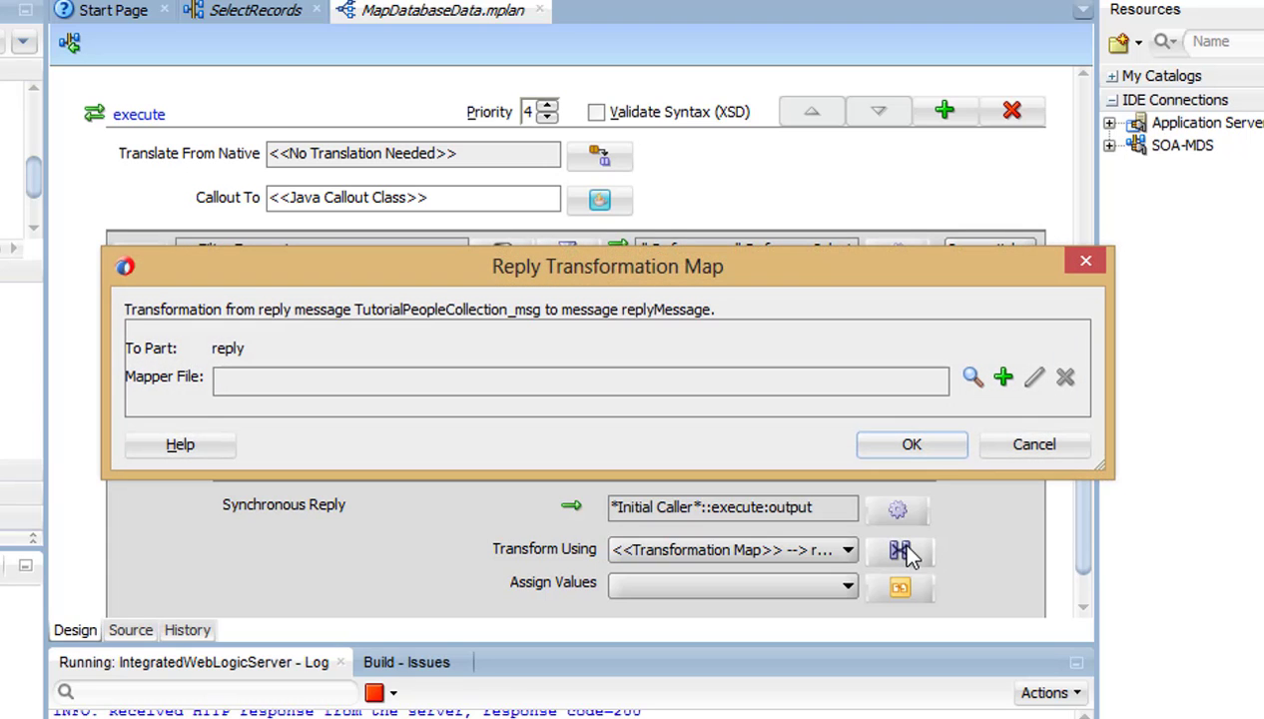
pyautogui.click(1004, 377)
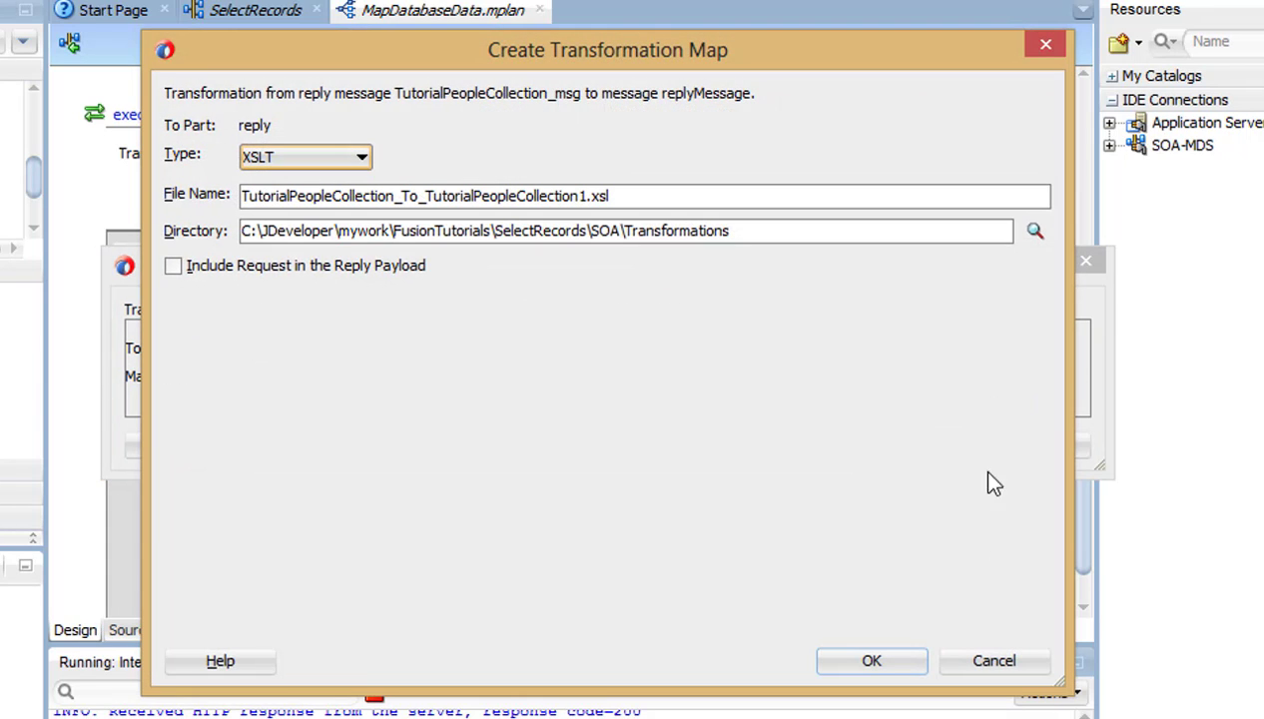
pyautogui.click(878, 664)
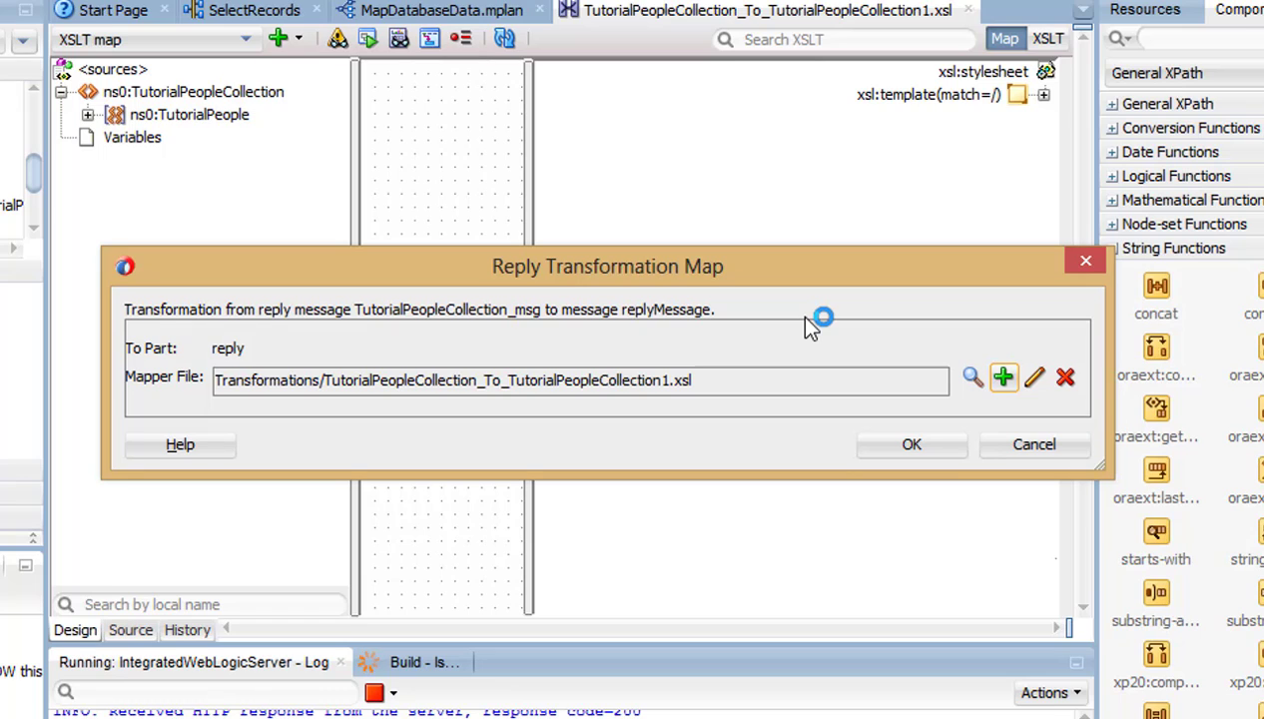
pyautogui.click(1034, 379)
pyautogui.click(644, 439)
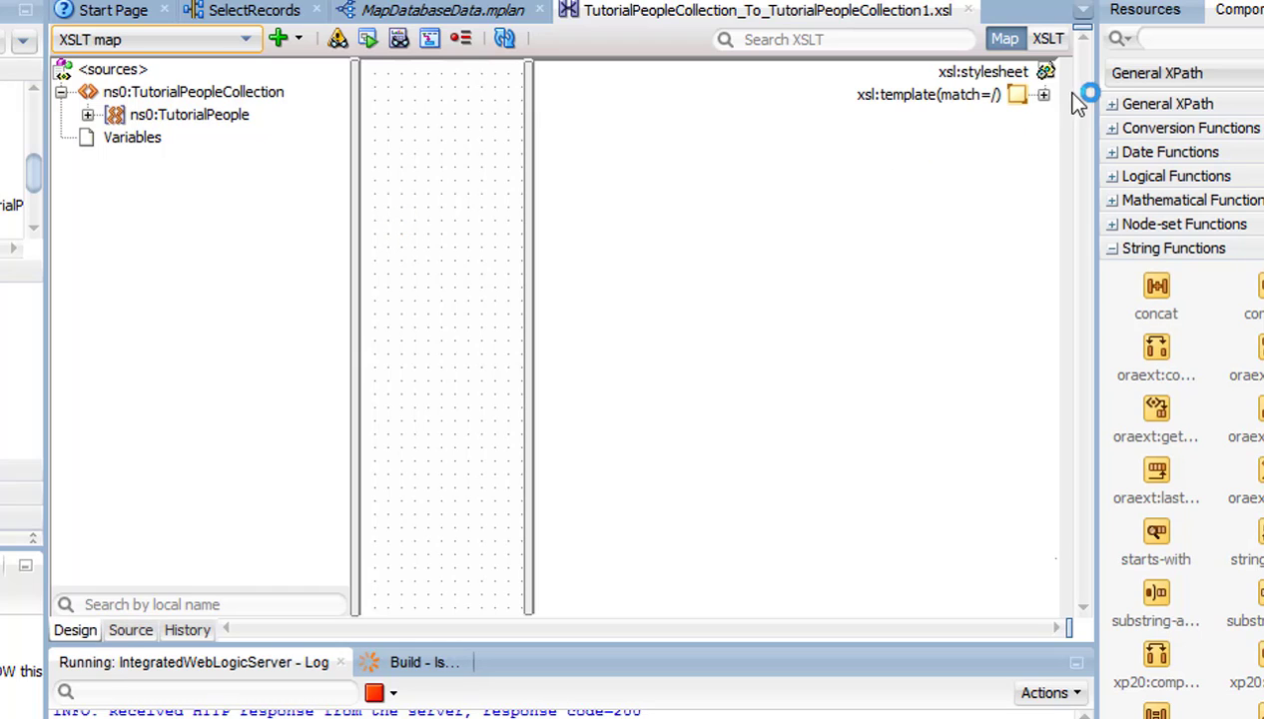
# Map the source TutorialPeopleCollection to the target TutorialPeopleCollection and accept the automatic mapping of its child elements
pyautogui.click(1043, 96)
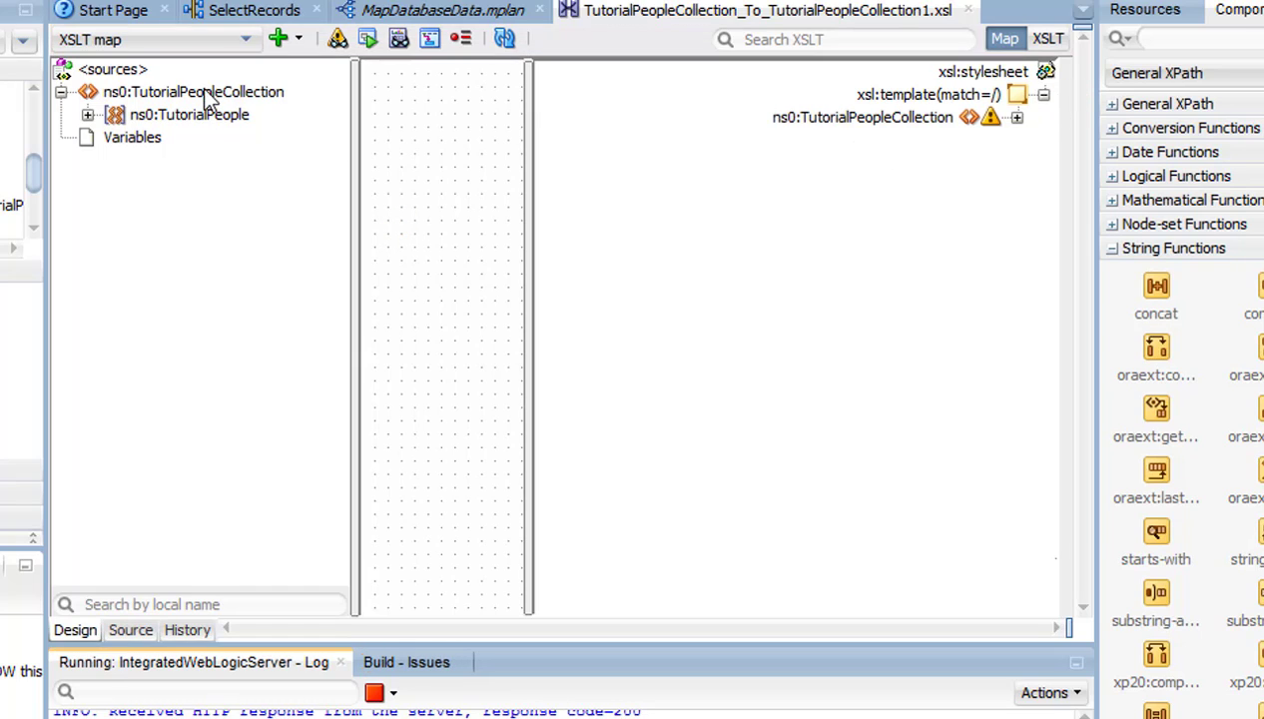
pyautogui.moveTo(332, 118); pyautogui.dragTo(938, 128)
pyautogui.click(633, 607)
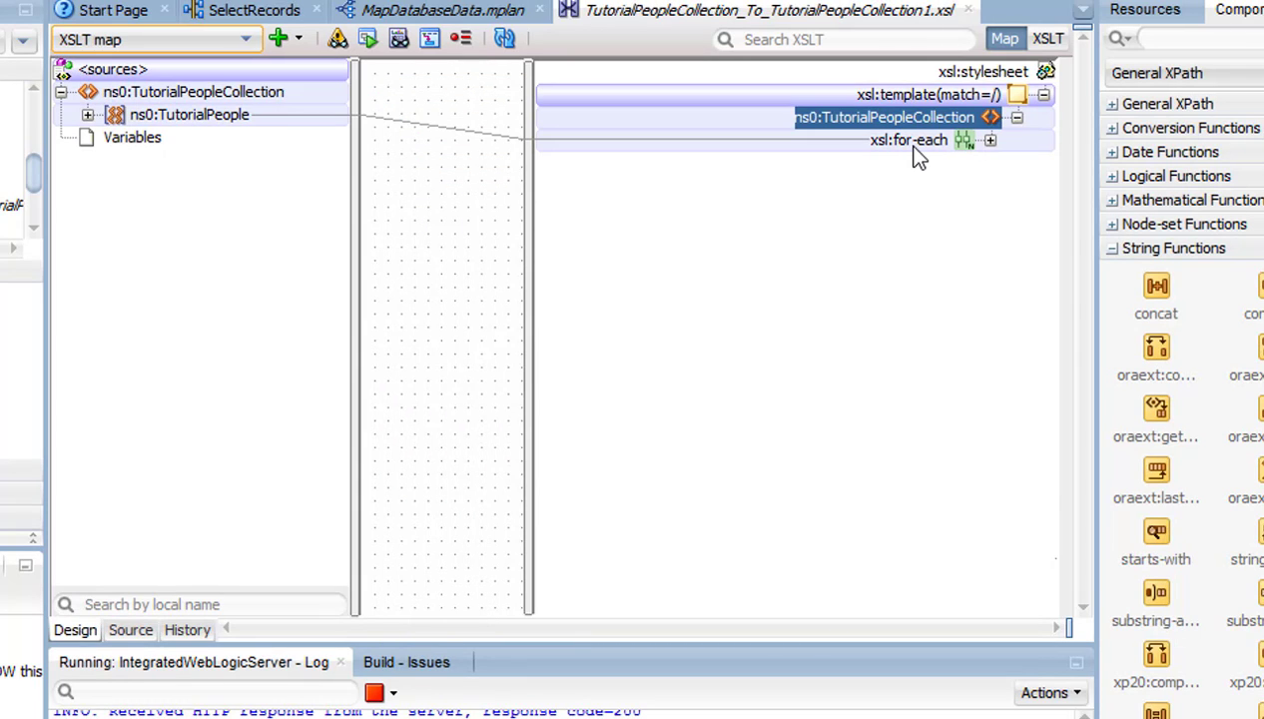
# Examine the target's for-each loop and the conditional mapping of the cc element within TutorialPeople
pyautogui.moveTo(918, 158)
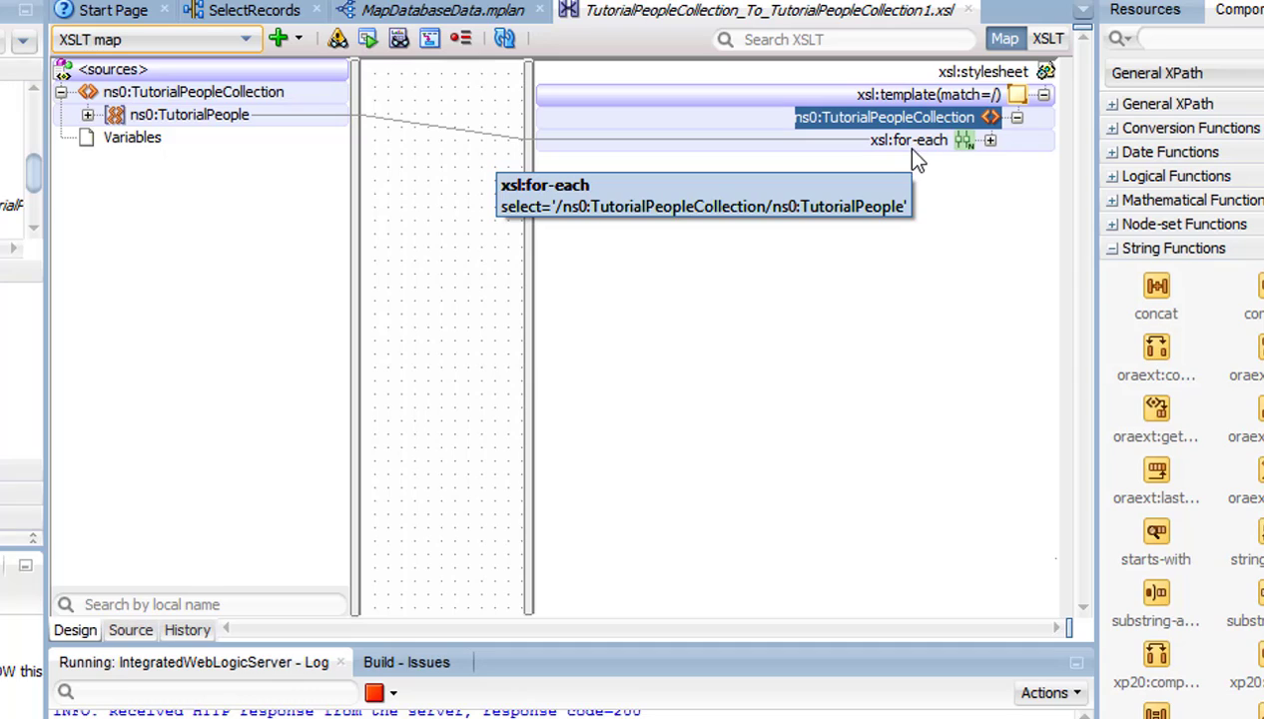
pyautogui.click(989, 140)
pyautogui.click(963, 163)
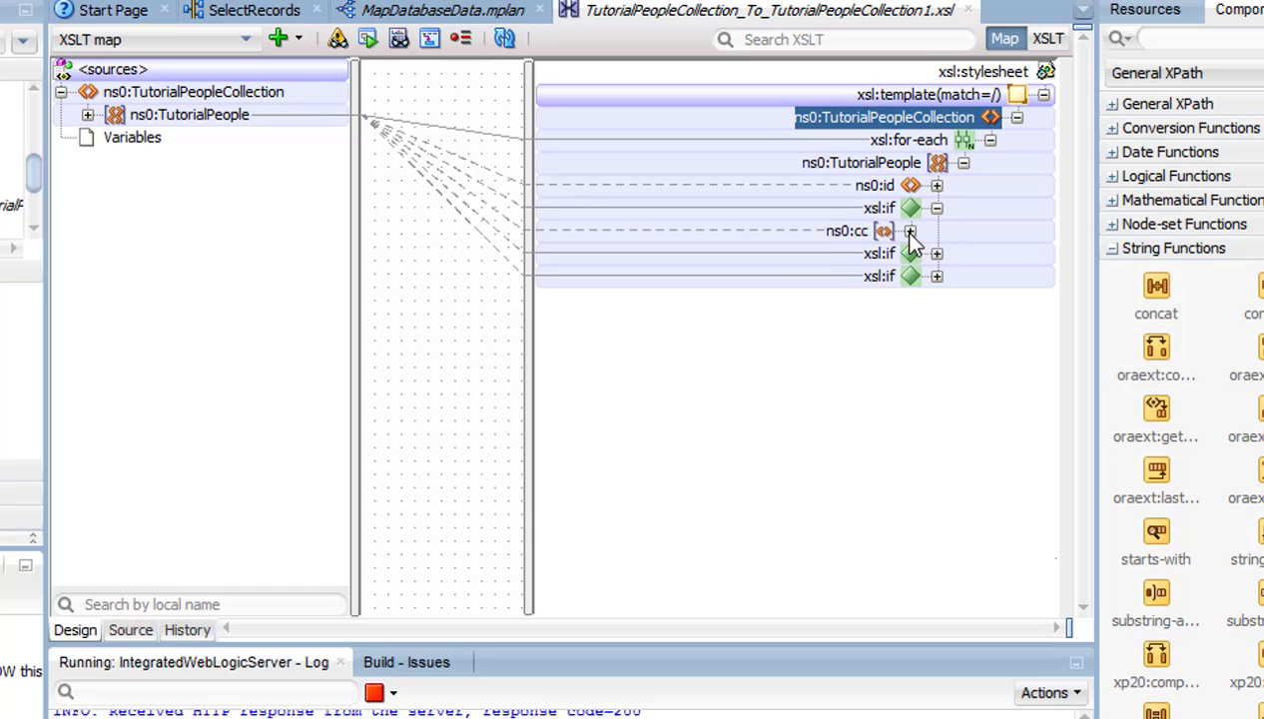
pyautogui.click(909, 230)
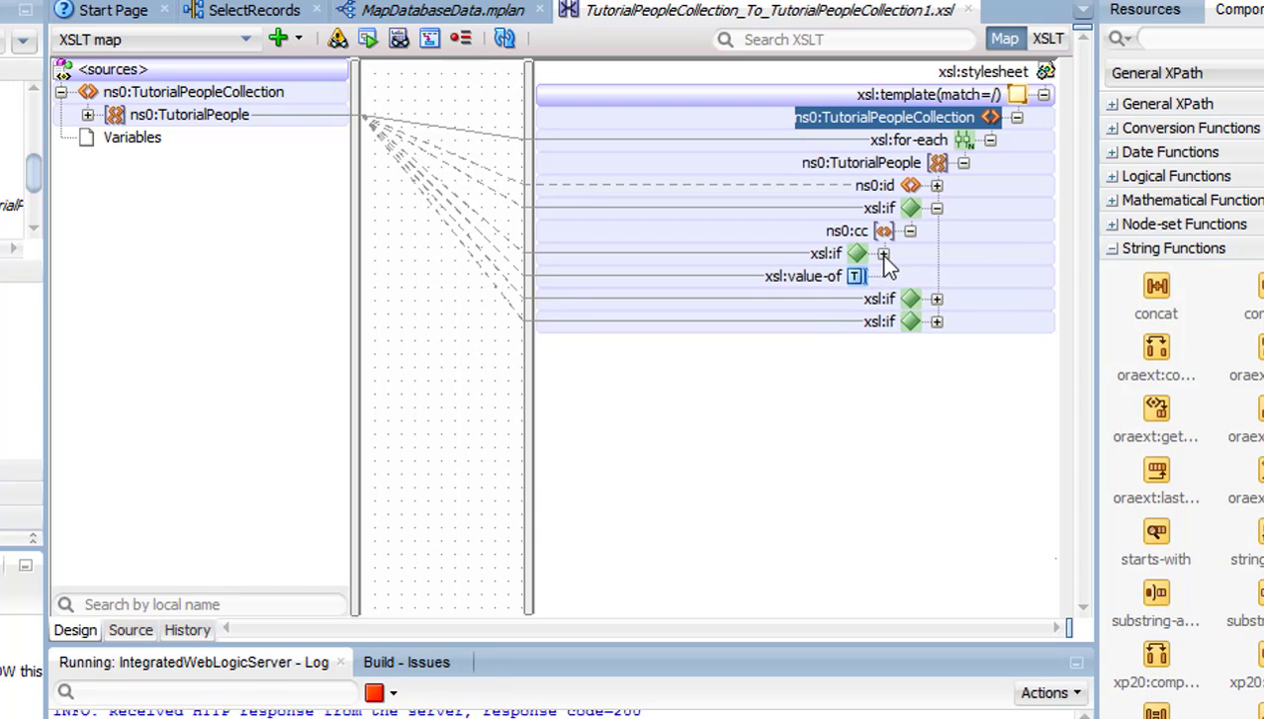
pyautogui.click(884, 254)
pyautogui.click(909, 230)
pyautogui.click(937, 208)
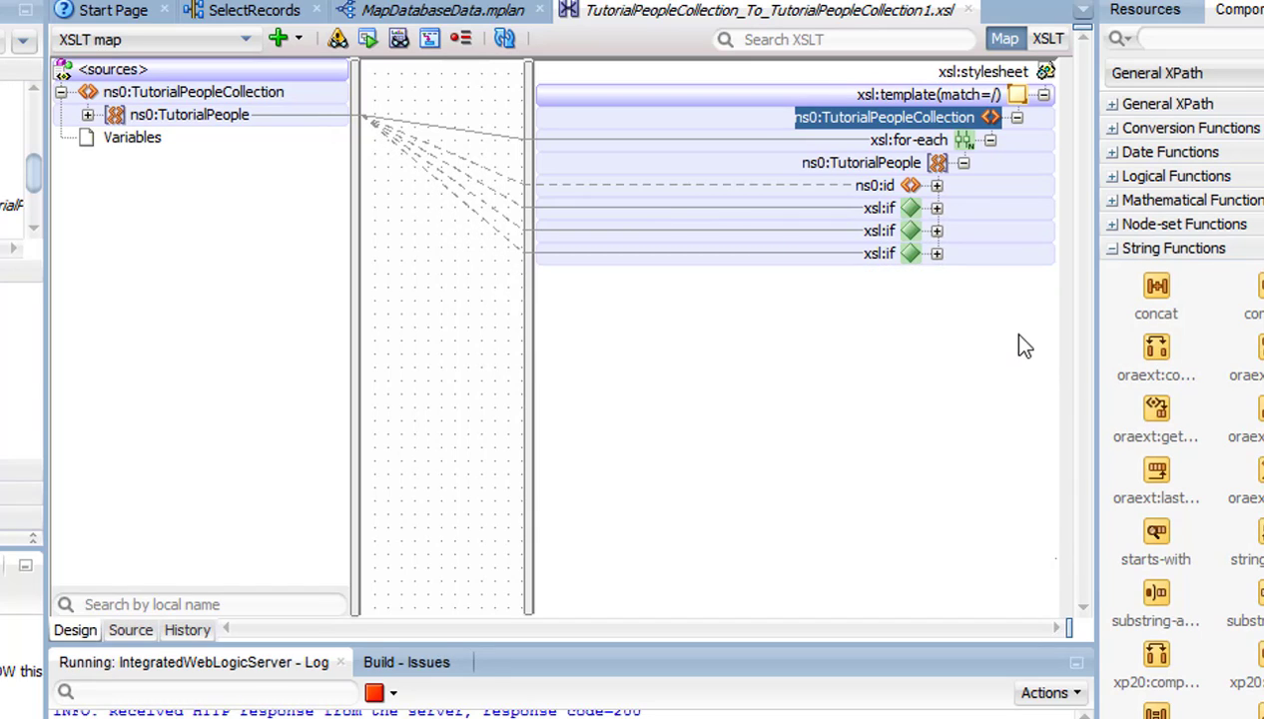
# Switch to the WebLogic Server Administration Console, open the DbAdapter deployment's outbound connection pools and expand the javax.resource.cci.ConnectionFactory group
pyautogui.click(963, 163)
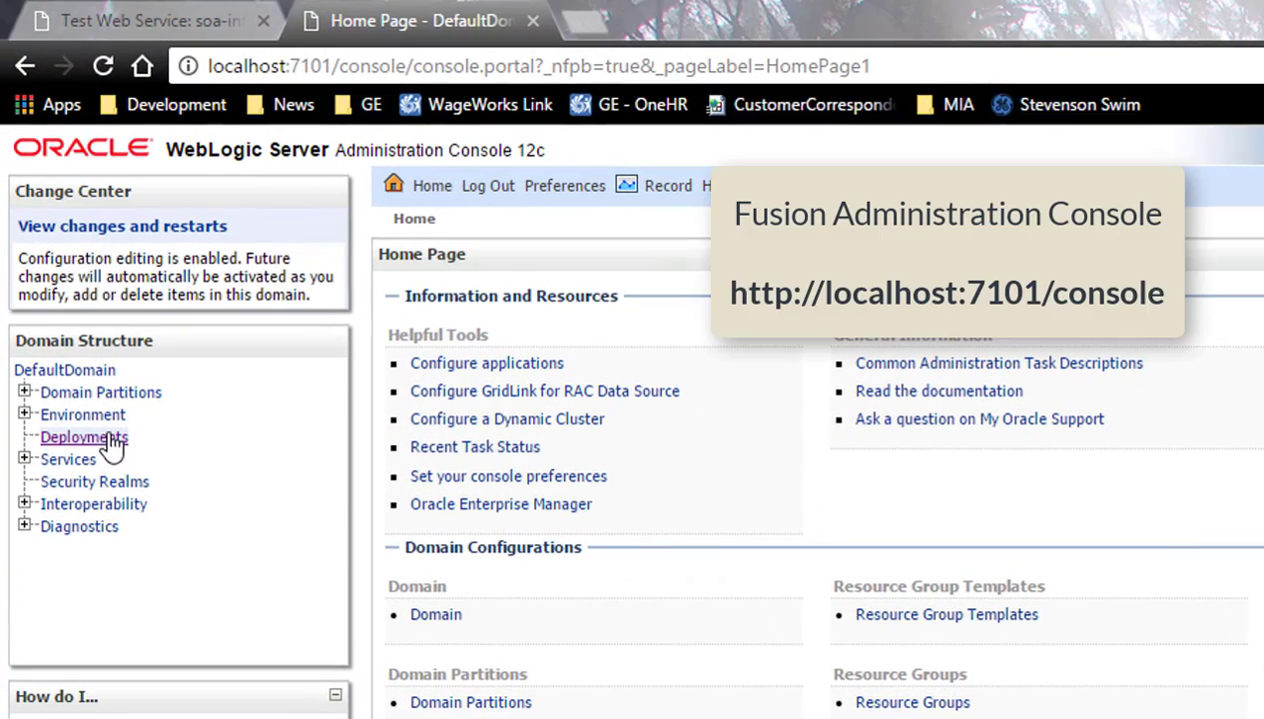
pyautogui.click(76, 310)
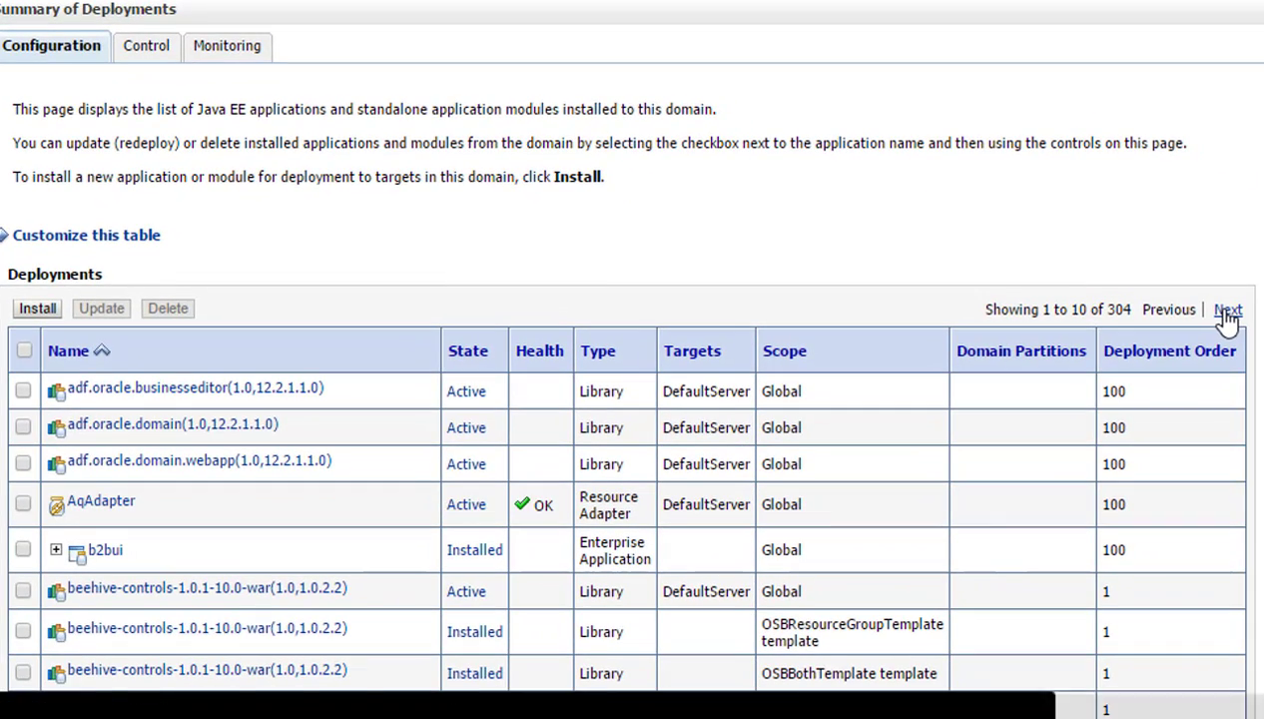
pyautogui.click(1227, 311)
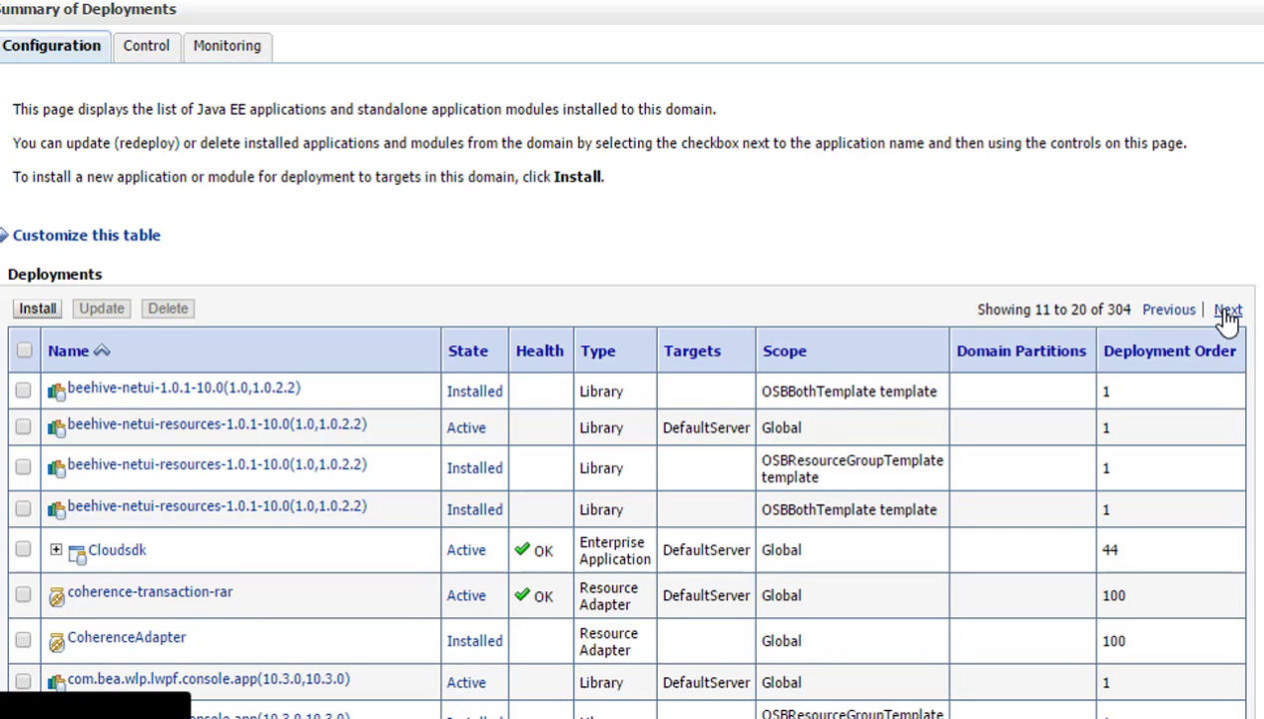
pyautogui.click(1227, 311)
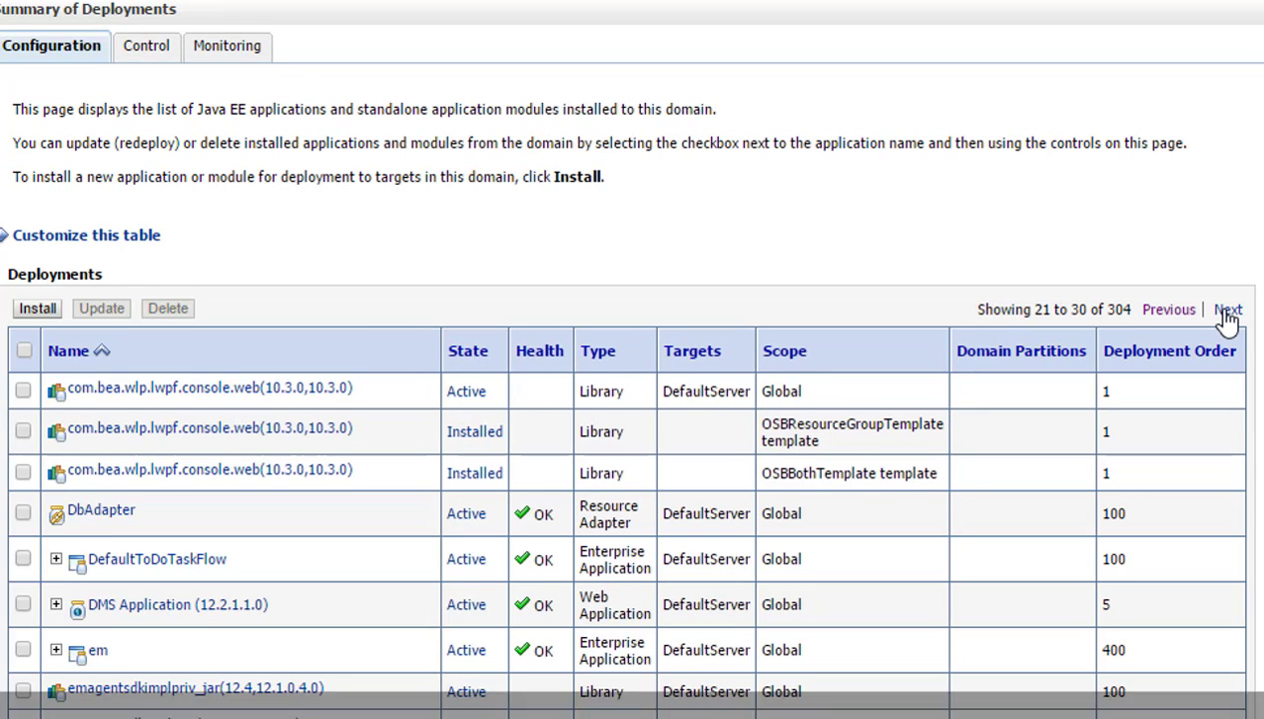
pyautogui.click(93, 515)
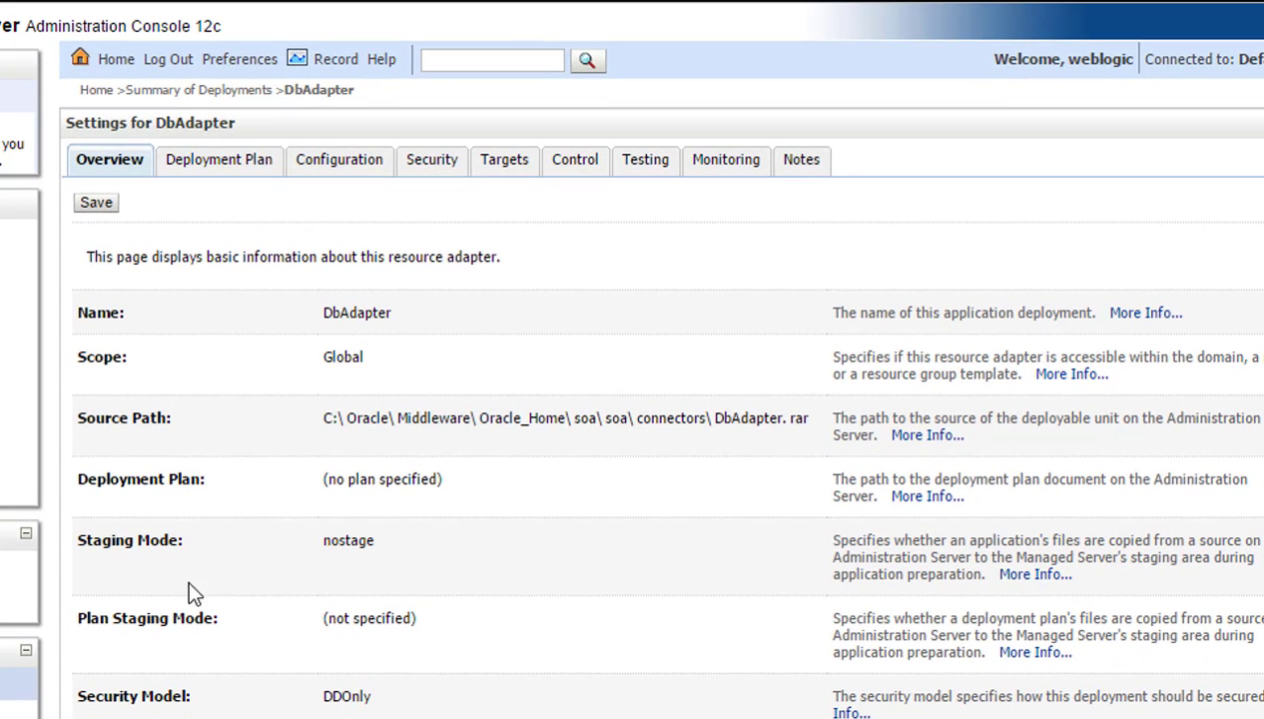
pyautogui.click(359, 163)
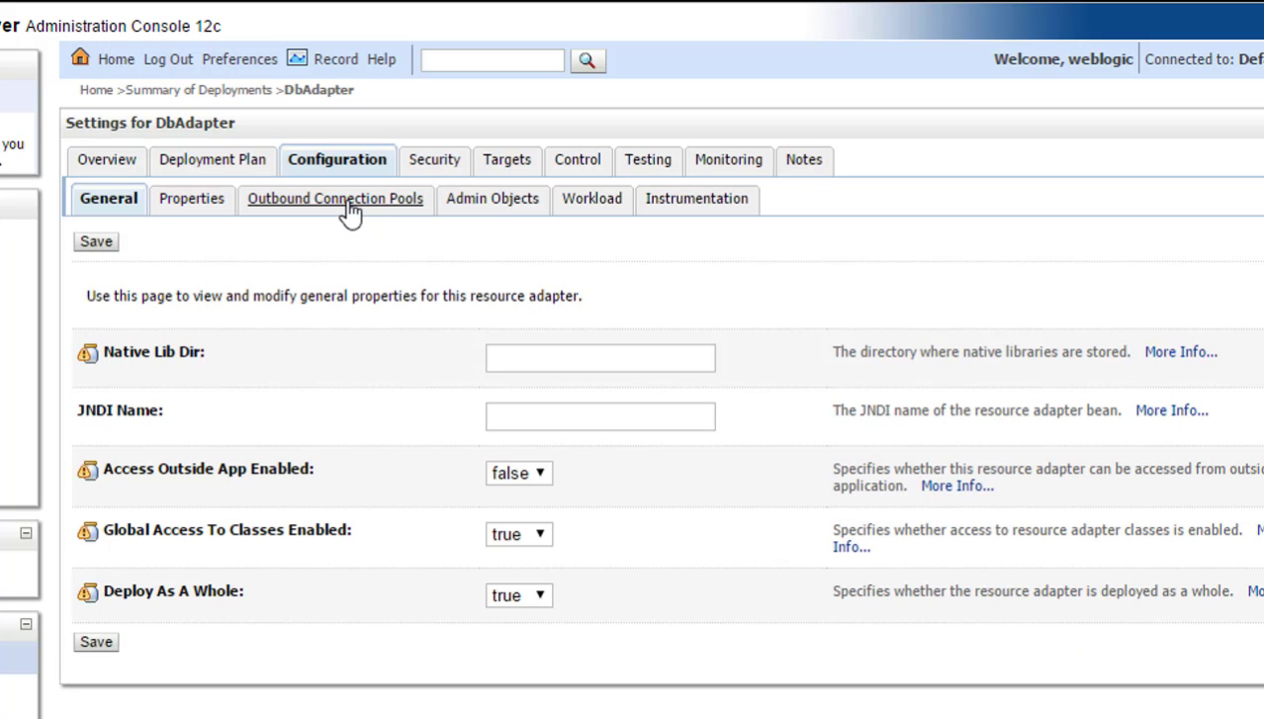
pyautogui.click(350, 204)
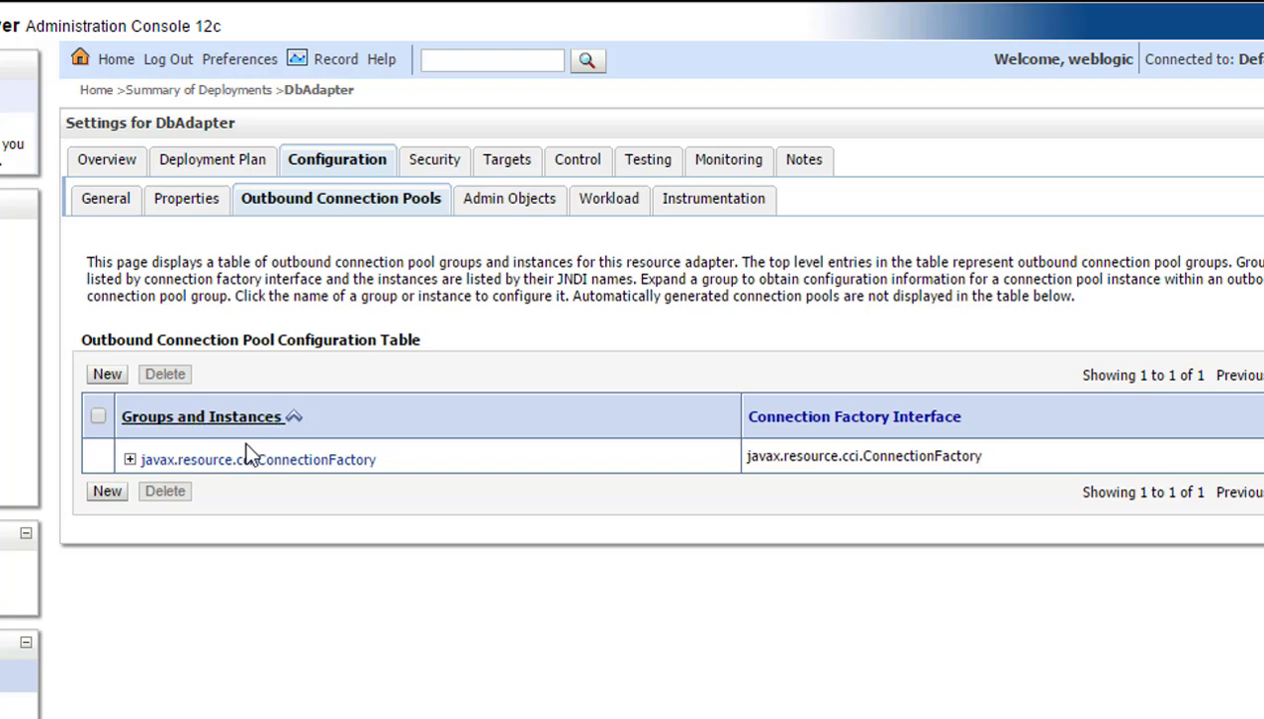
pyautogui.click(130, 460)
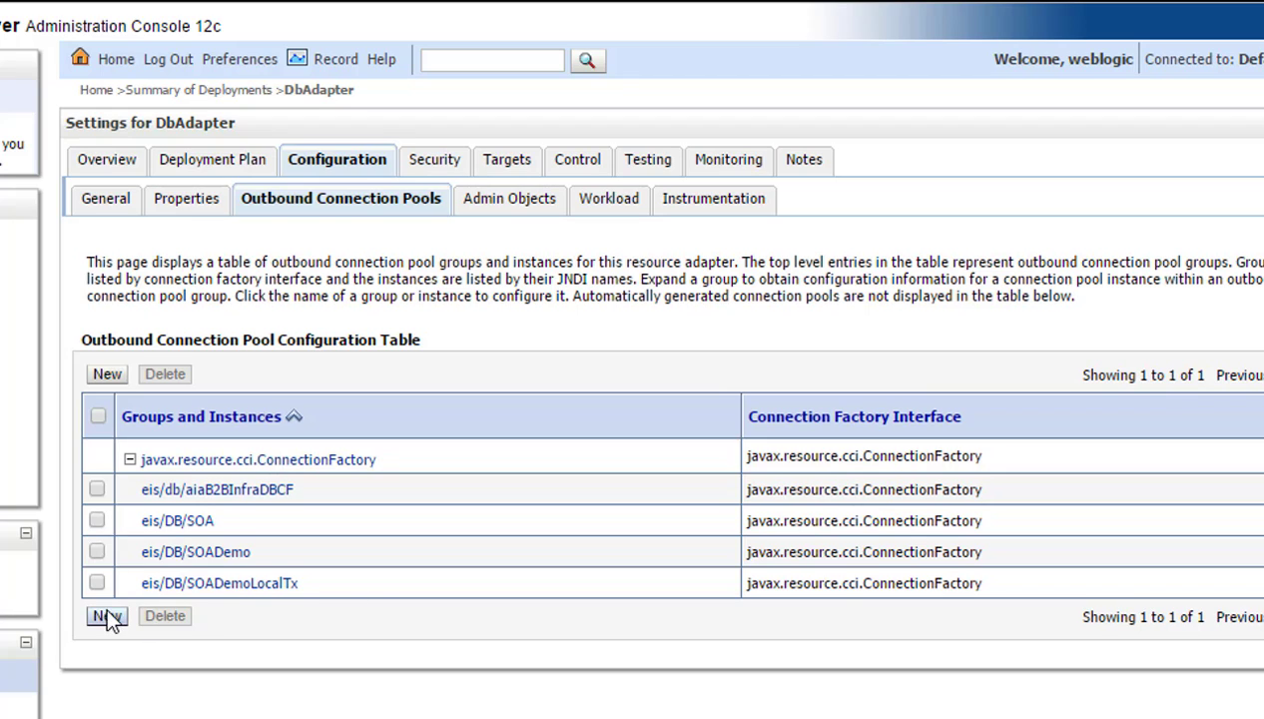
# Create an outbound connection in the javax.resource.cci.ConnectionFactory group with JNDI name eis/DB/testdbconnection, saving the deployment plan as C:\Oracle\Middleware\Oracle_Home\soa\soa\Plan.xml
pyautogui.click(284, 462)
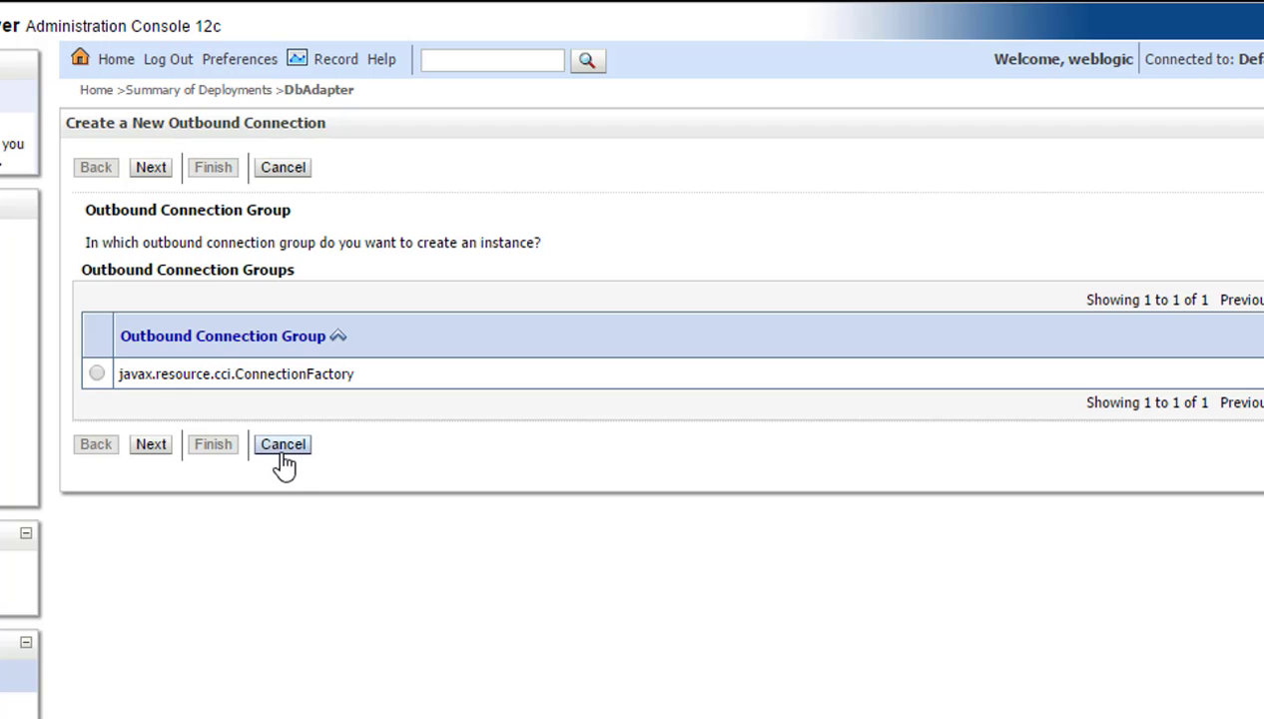
pyautogui.click(95, 374)
pyautogui.click(150, 444)
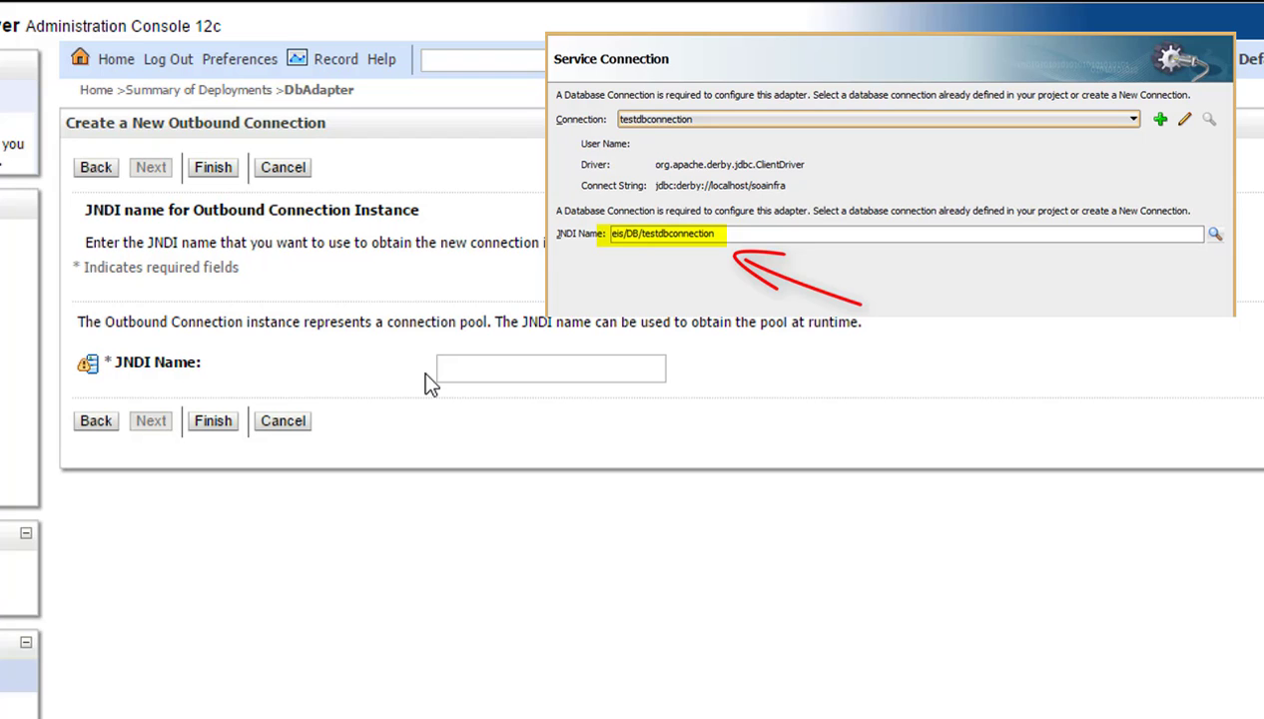
pyautogui.click(480, 364)
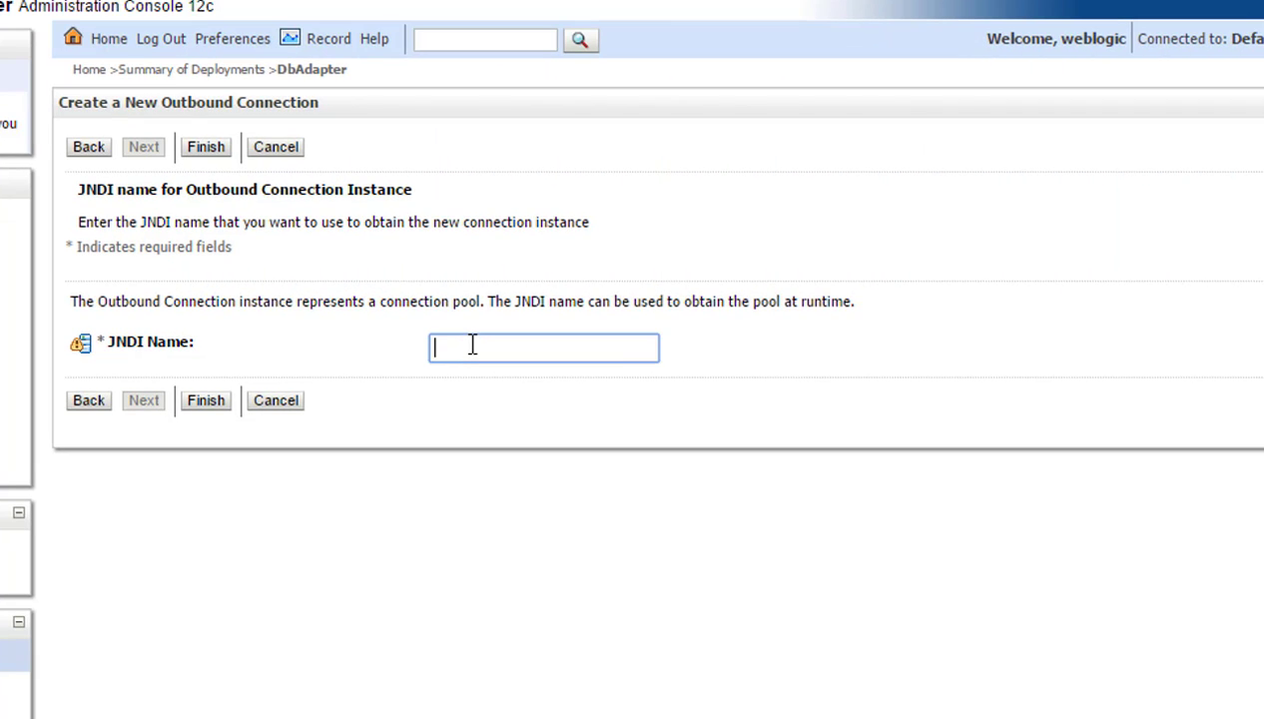
pyautogui.write('eis/DB/testdbconnection')
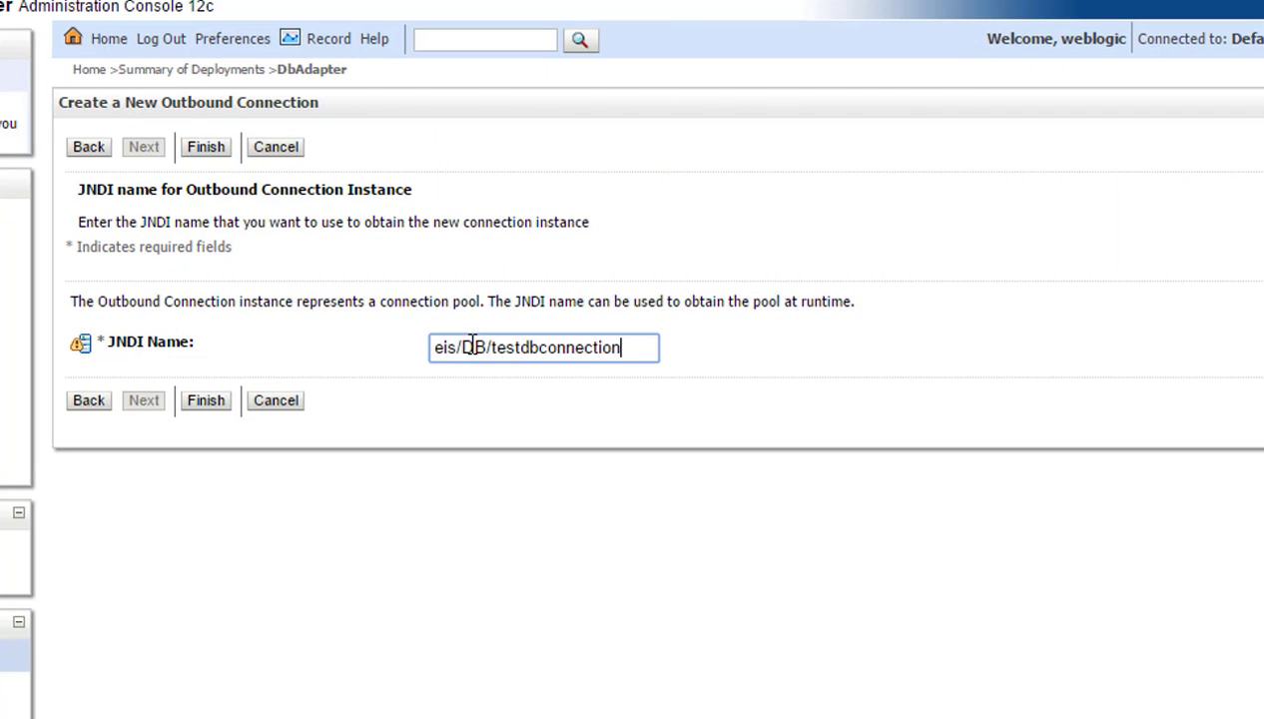
pyautogui.click(205, 407)
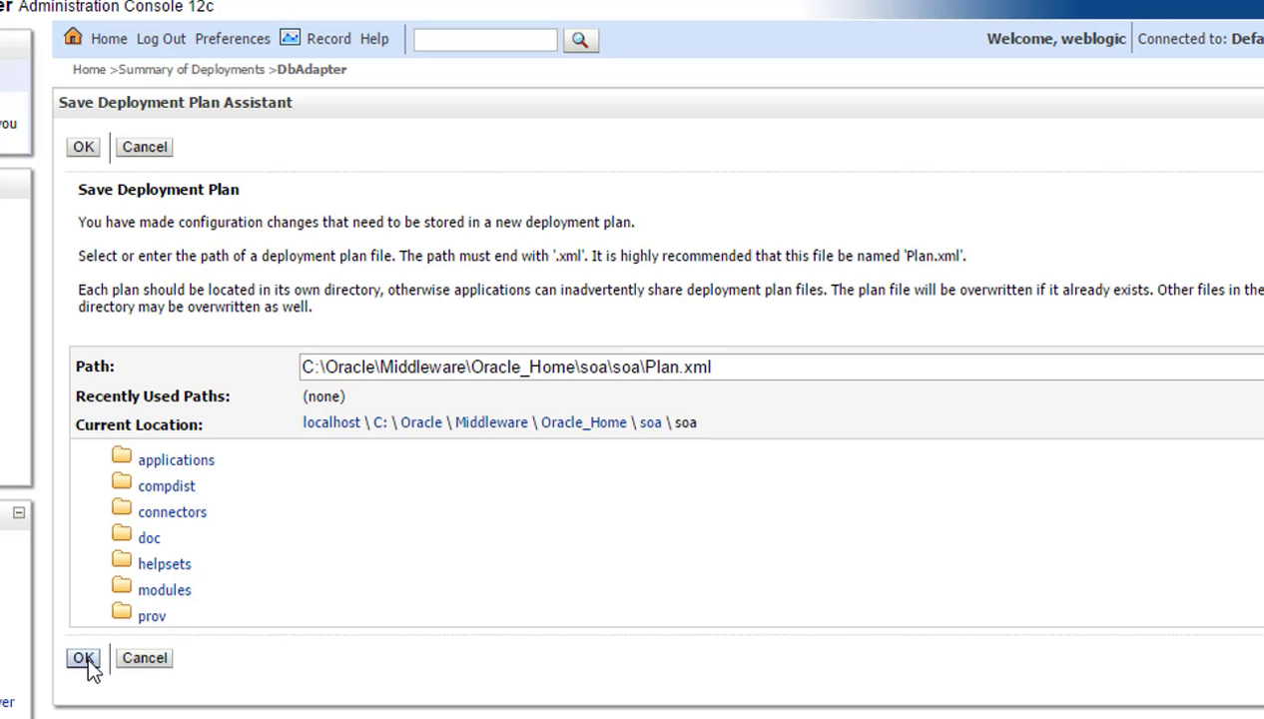
pyautogui.click(84, 655)
# Copy the XADataSourceName value jdbc/SOADataSource from the properties of the eis/DB/SOADemo connection pool and return to the pool list
pyautogui.click(339, 261)
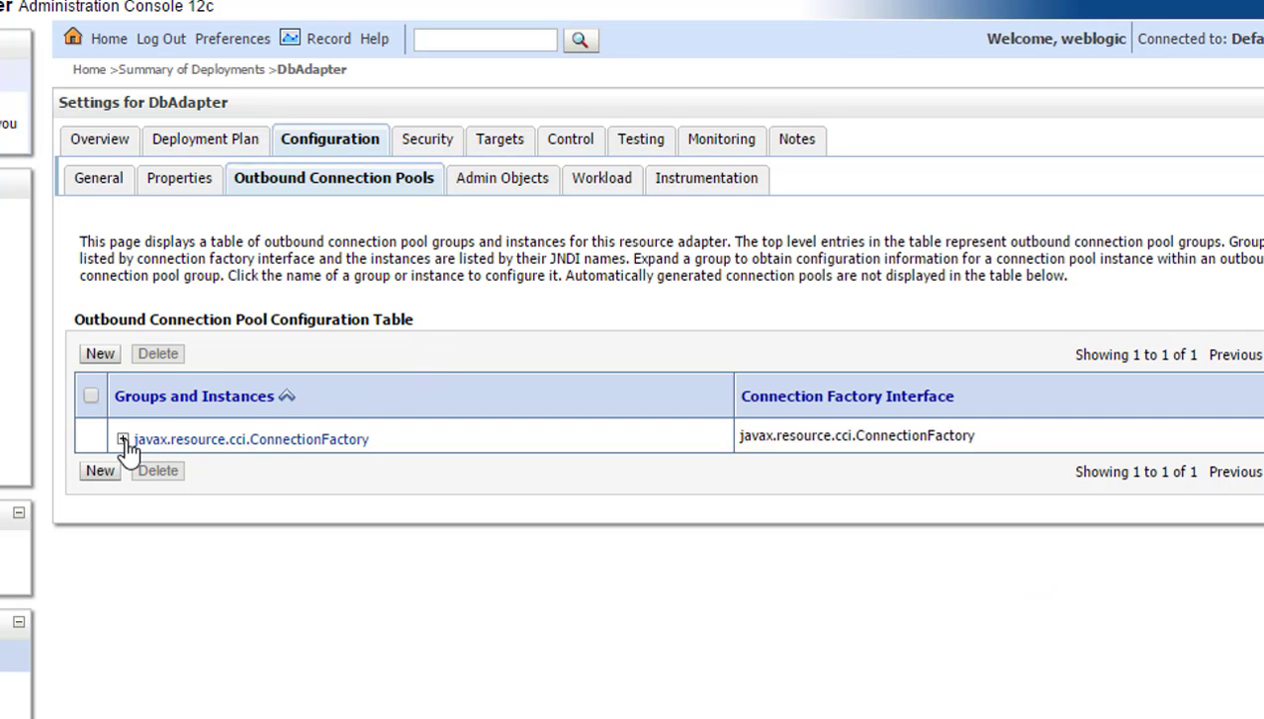
pyautogui.click(122, 440)
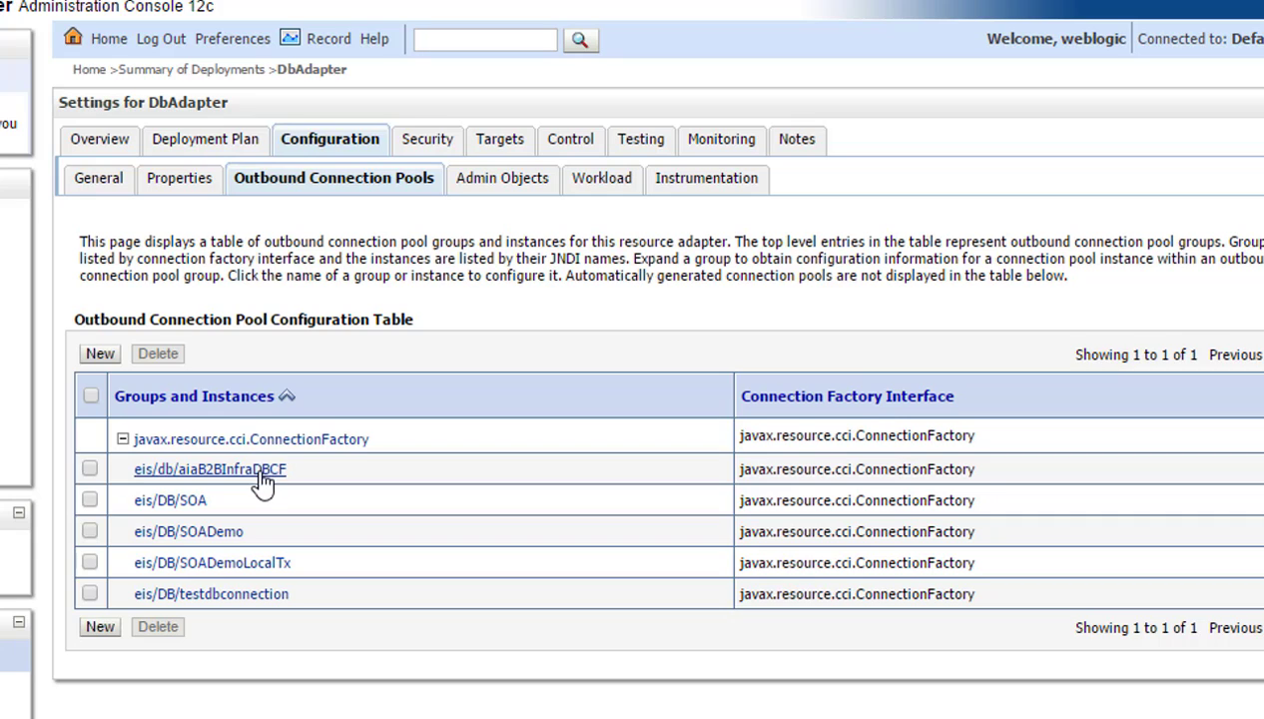
pyautogui.click(324, 505)
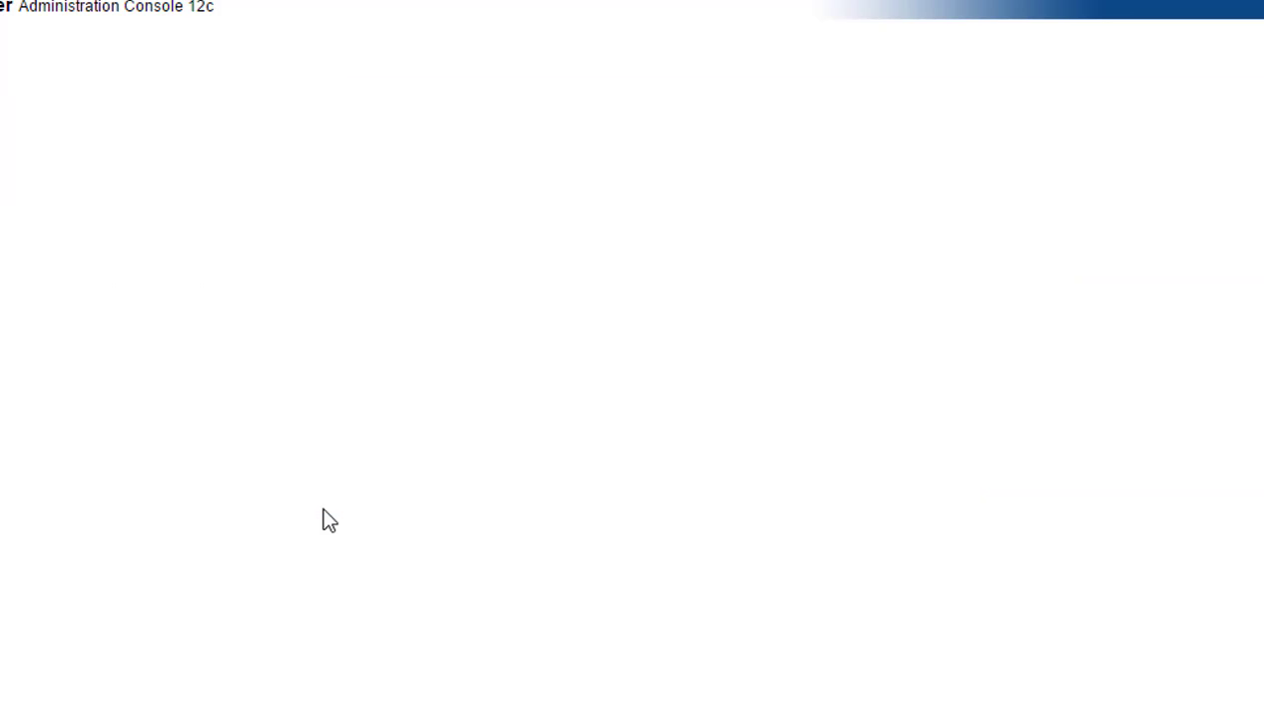
pyautogui.moveTo(618, 561); pyautogui.dragTo(489, 562)
pyautogui.hotkey('ctrl', 'c')
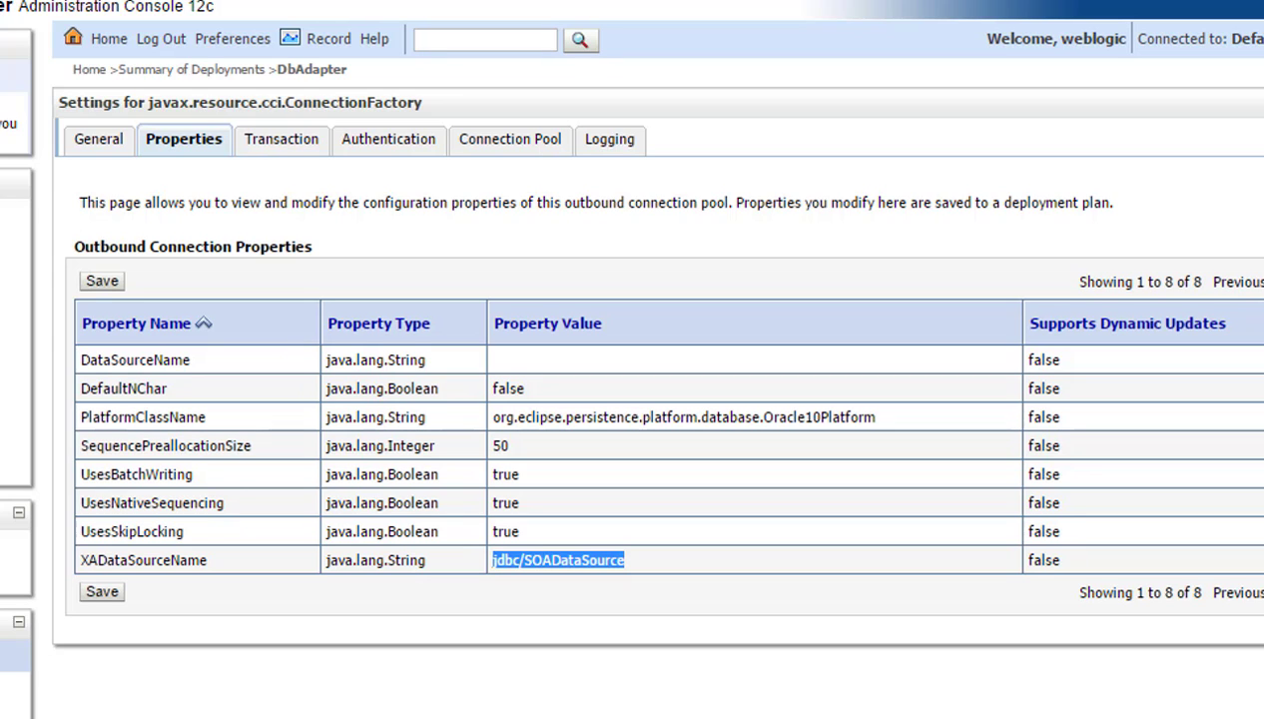
pyautogui.hotkey('alt', 'Left')
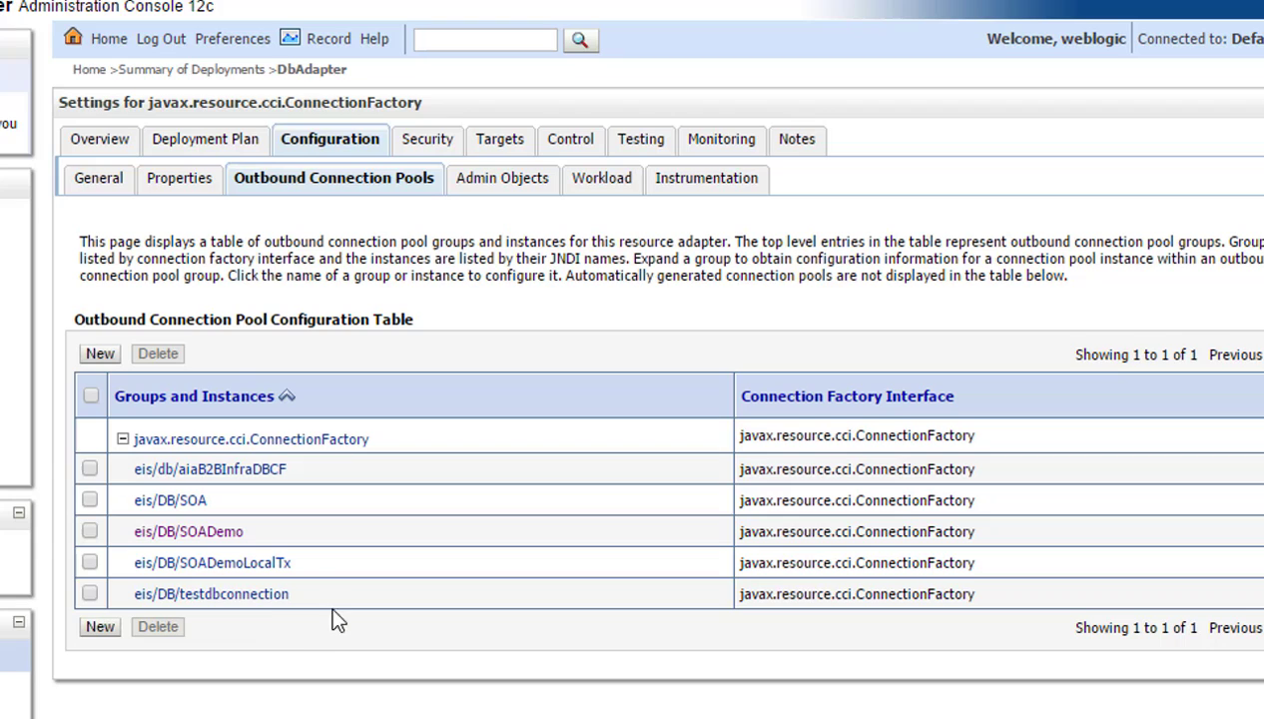
# Set the XADataSourceName property of the eis/DB/testdbconnection pool to jdbc/SOADataSource and save the properties
pyautogui.click(258, 596)
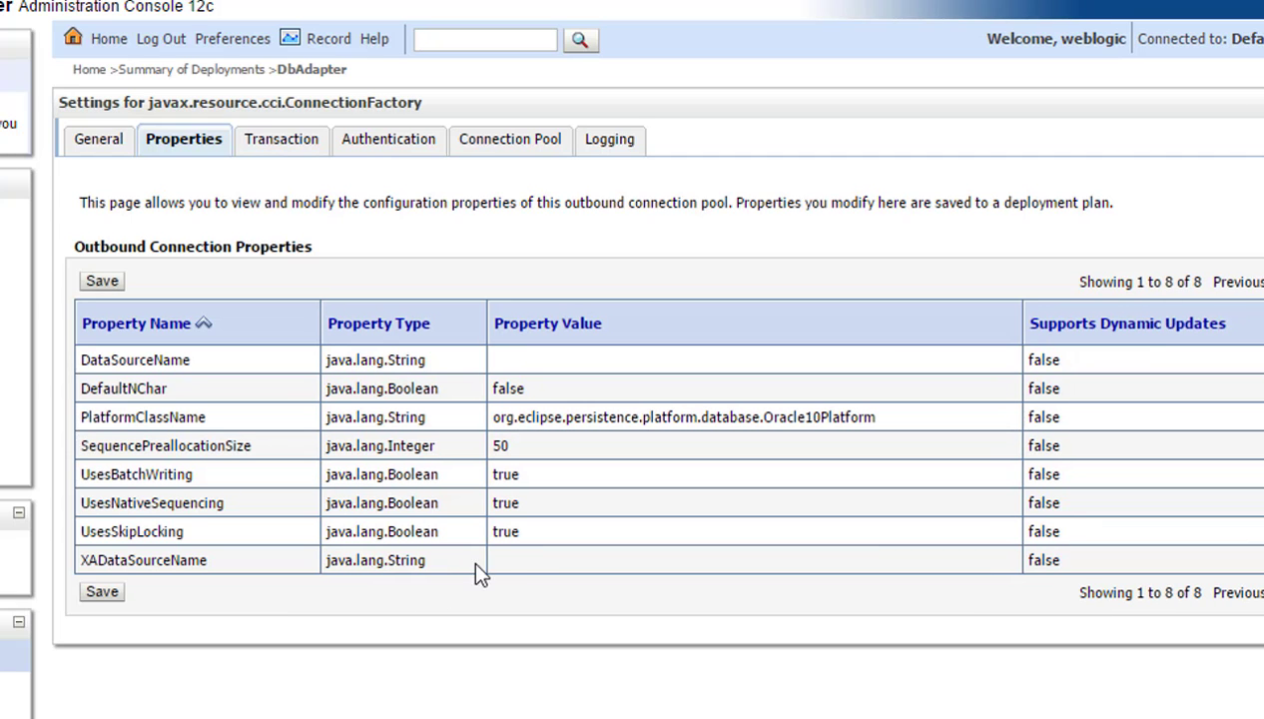
pyautogui.click(515, 560)
pyautogui.hotkey('ctrl', 'v')
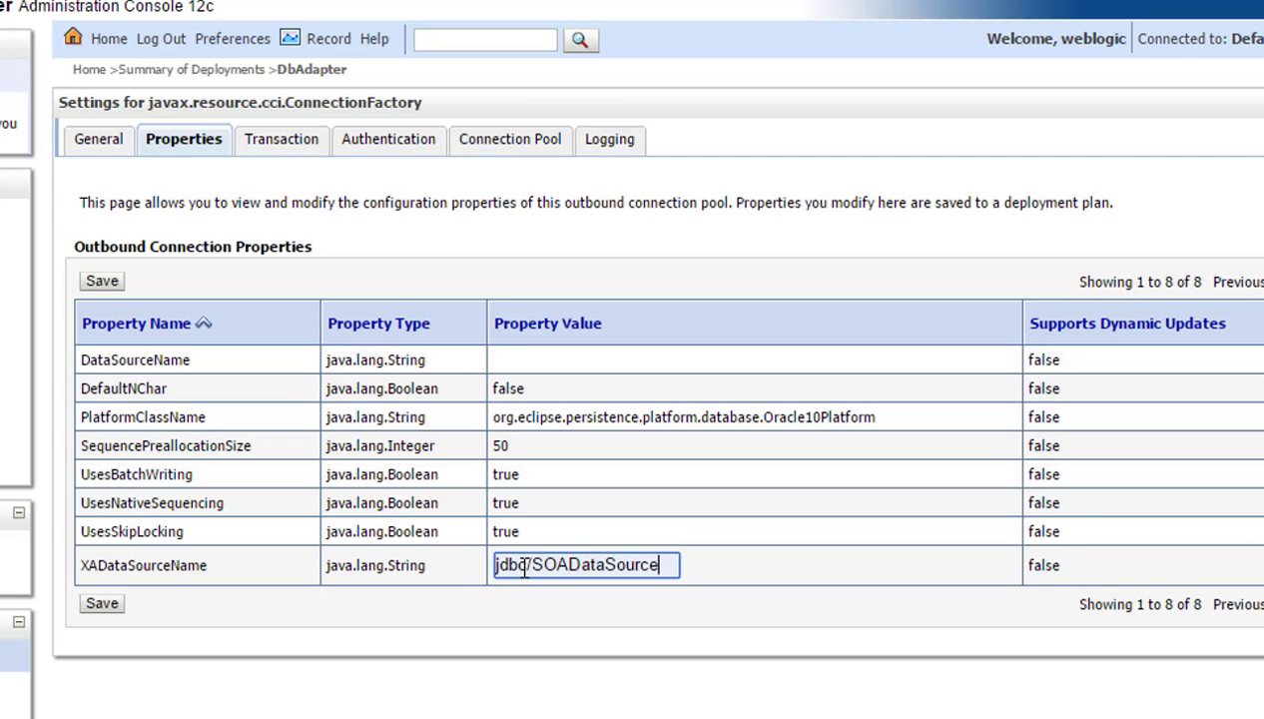
pyautogui.press('Return')
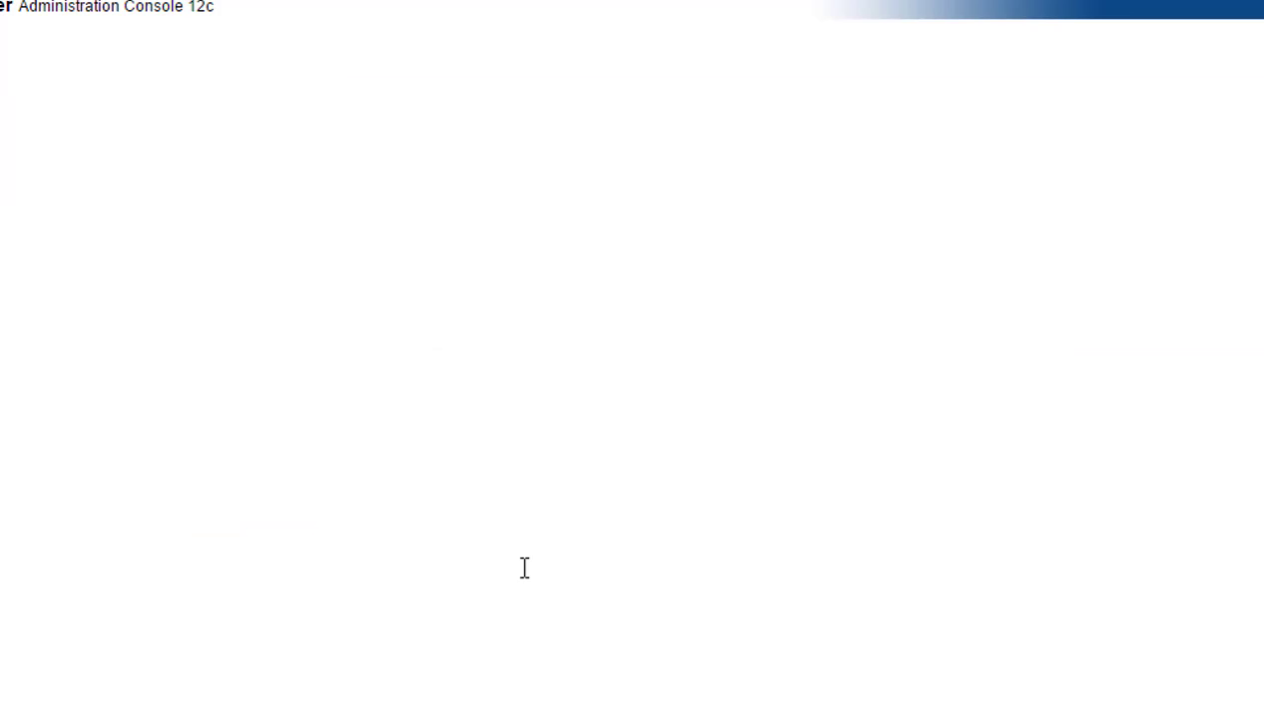
pyautogui.click(102, 593)
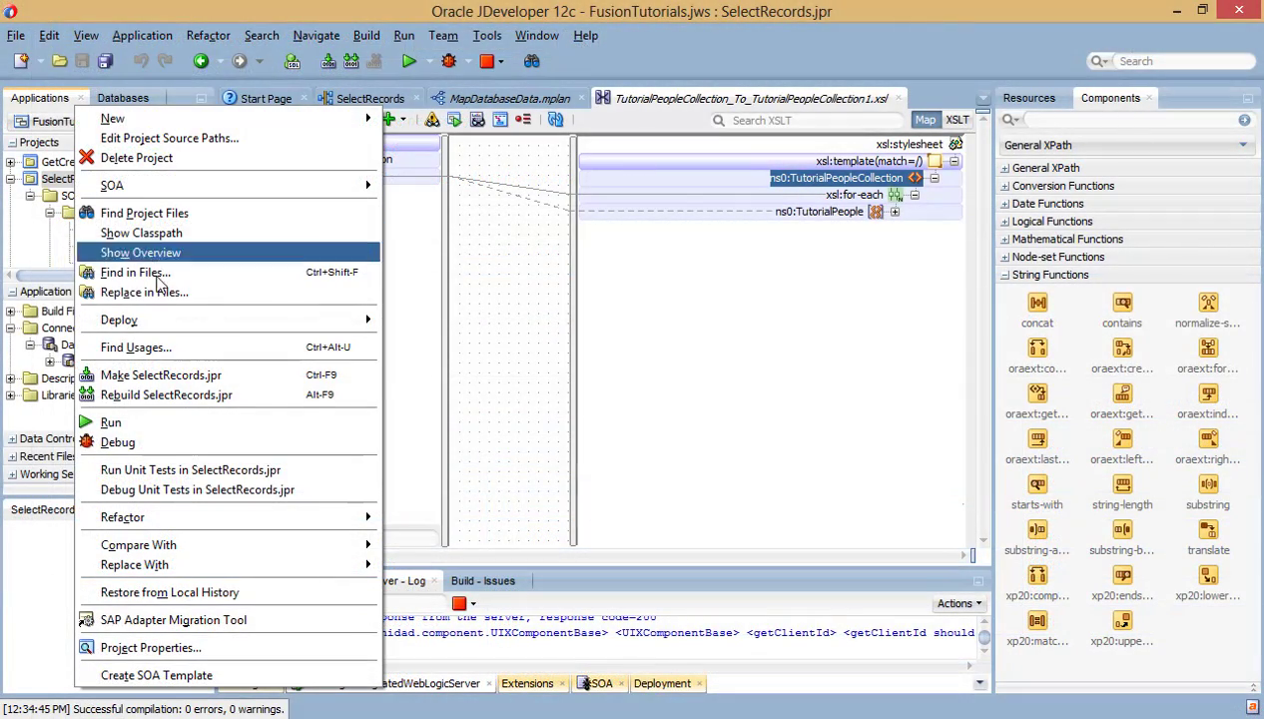
# Switch to JDeveloper and deploy the SelectRecords project to IntegratedWebLogicServer
pyautogui.moveTo(140, 317)
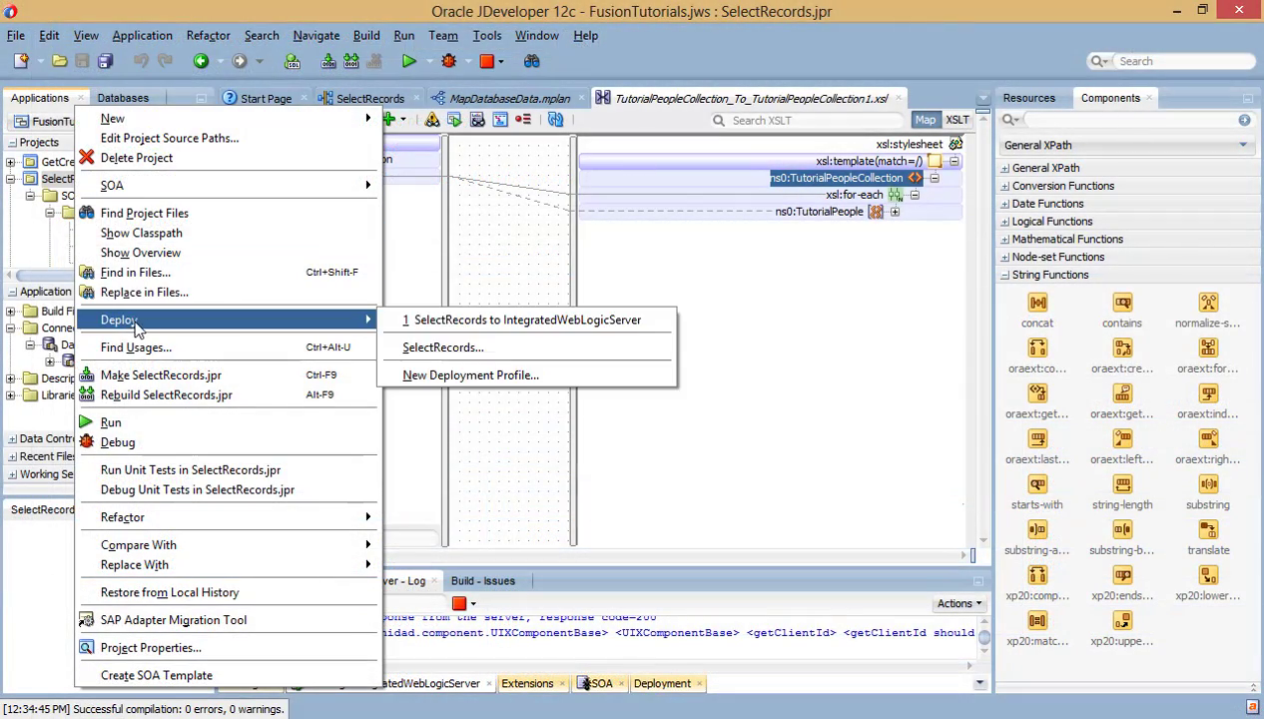
pyautogui.click(539, 320)
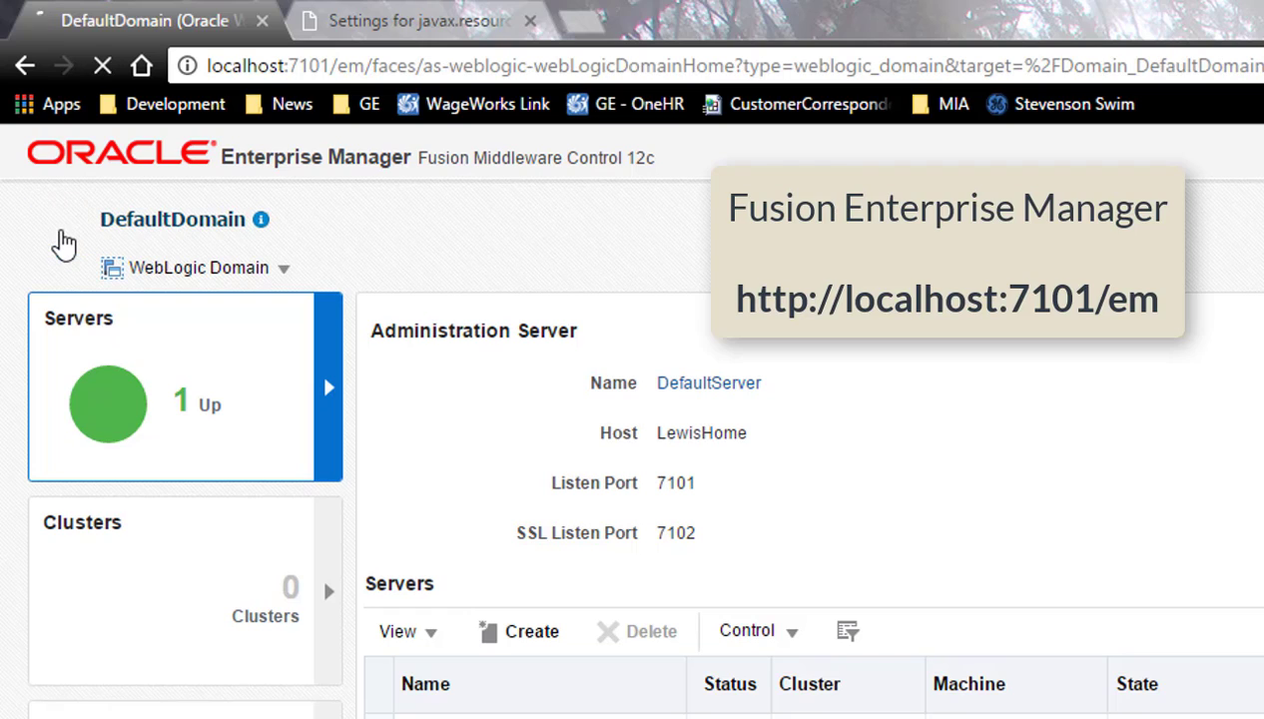
# Switch to Enterprise Manager and open the web service test page of the deployed SelectRecords composite under soa-infra
pyautogui.click(58, 238)
pyautogui.click(197, 440)
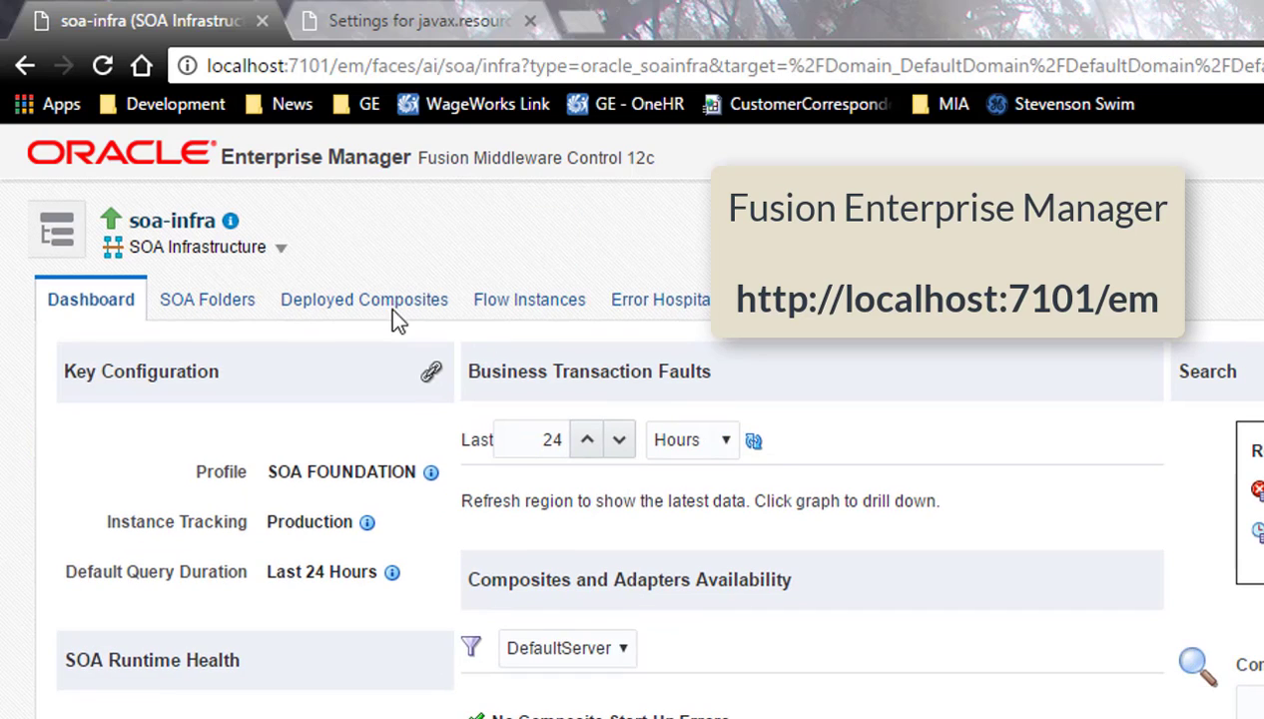
pyautogui.click(367, 299)
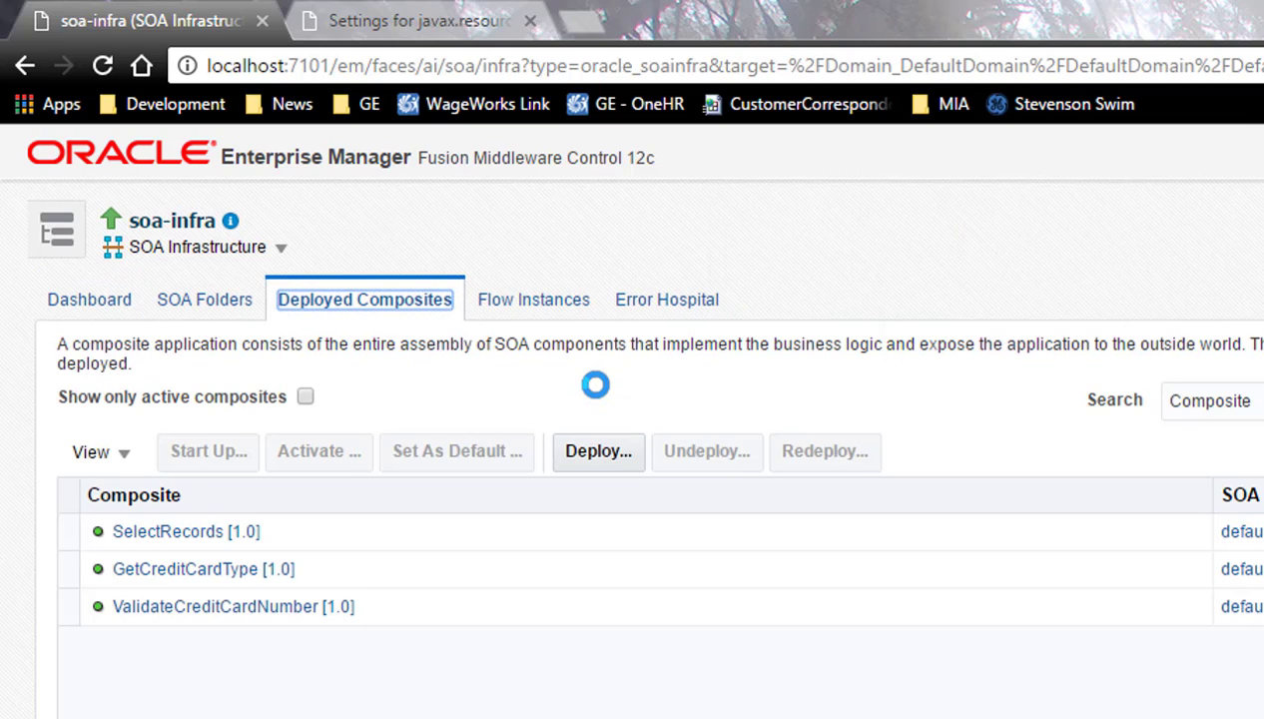
pyautogui.click(190, 531)
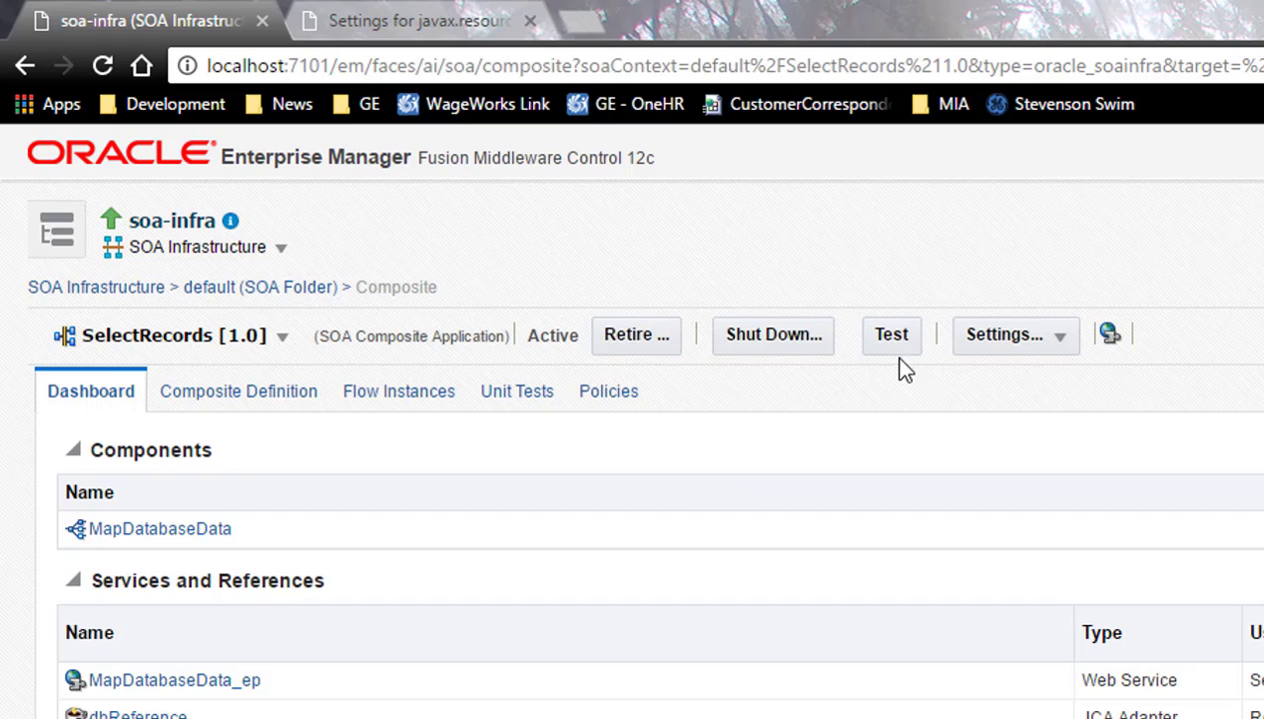
pyautogui.click(888, 338)
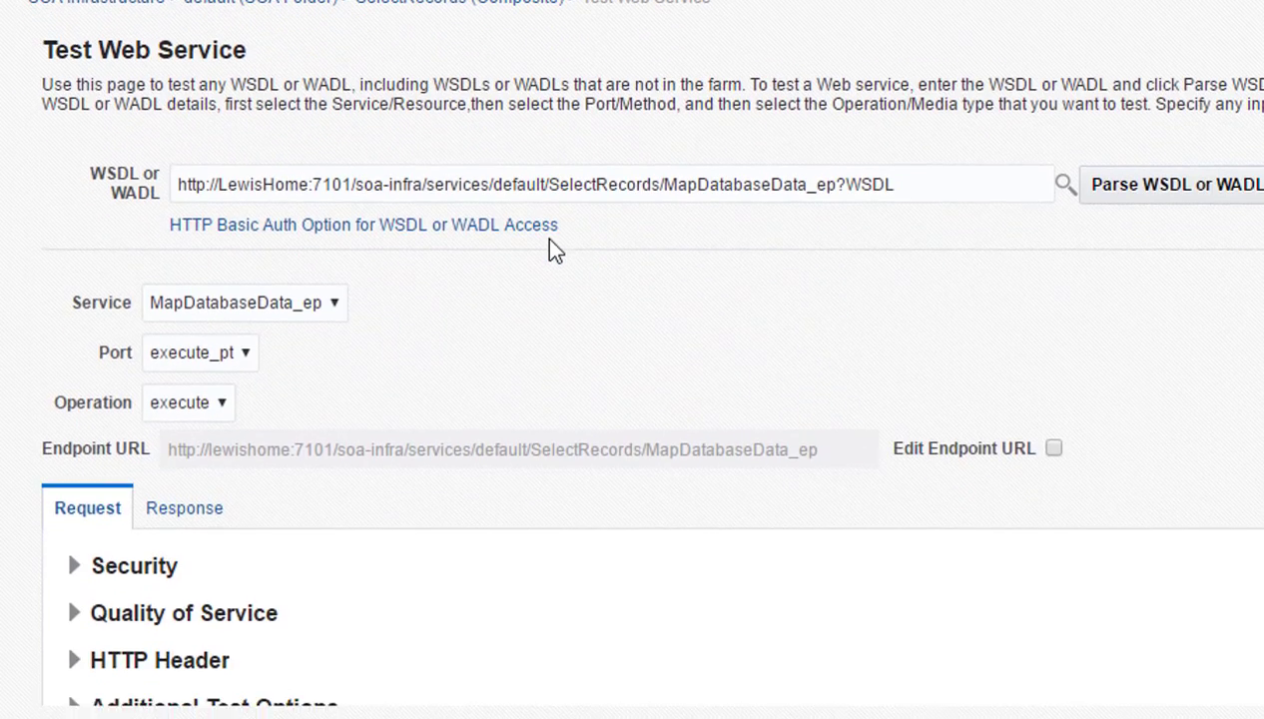
# Test the execute operation with inputType A and expand the first TutorialPeople record in the response
pyautogui.scroll(-4, 549, 244)
pyautogui.click(665, 509)
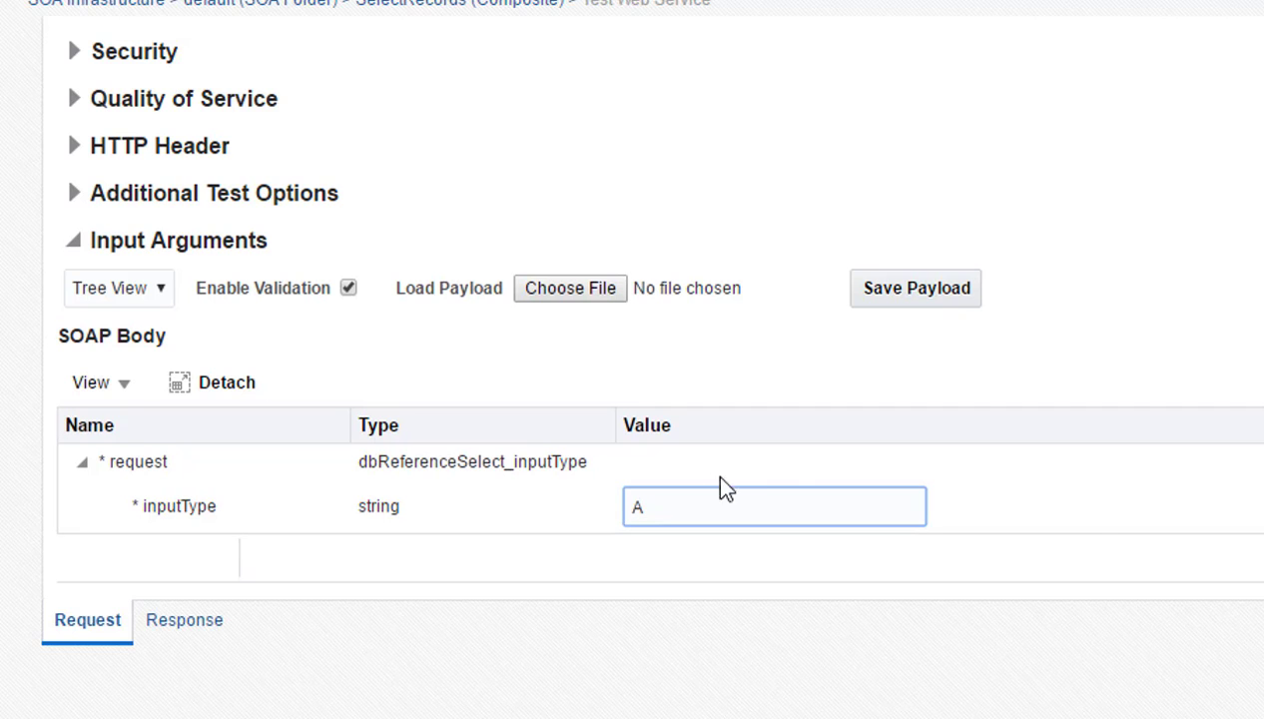
pyautogui.press('Tab')
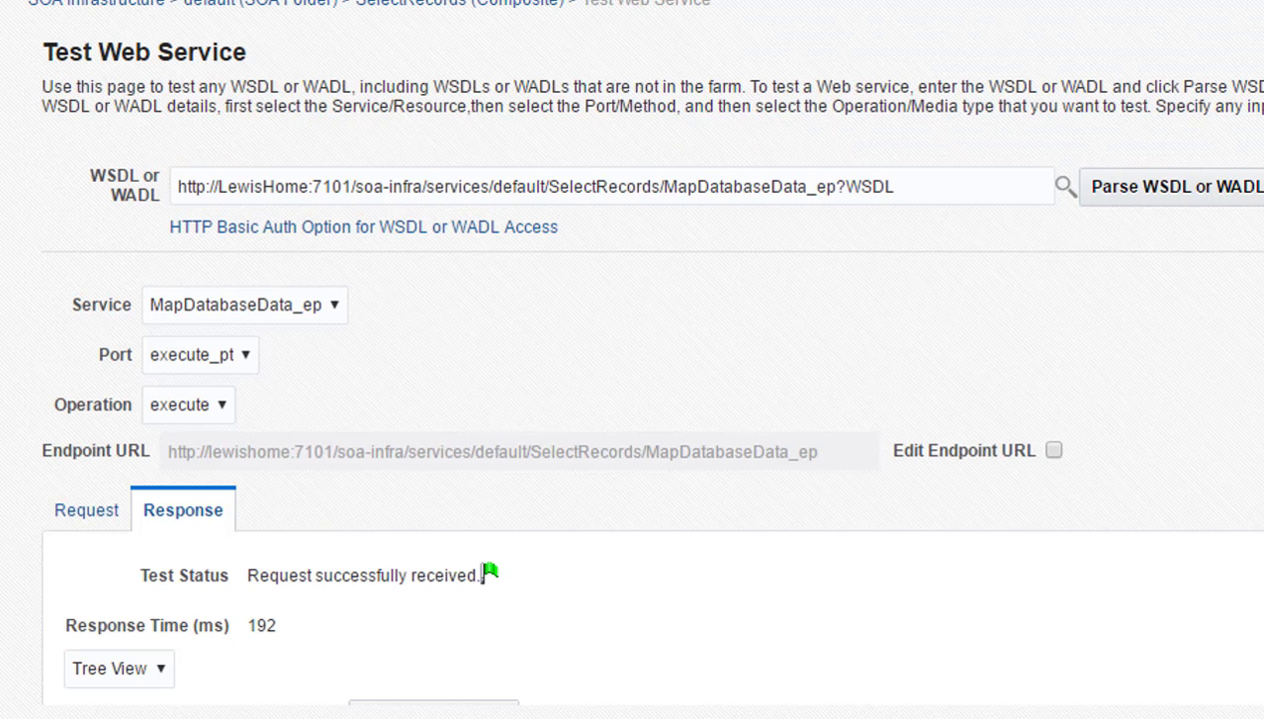
pyautogui.scroll(-4, 705, 479)
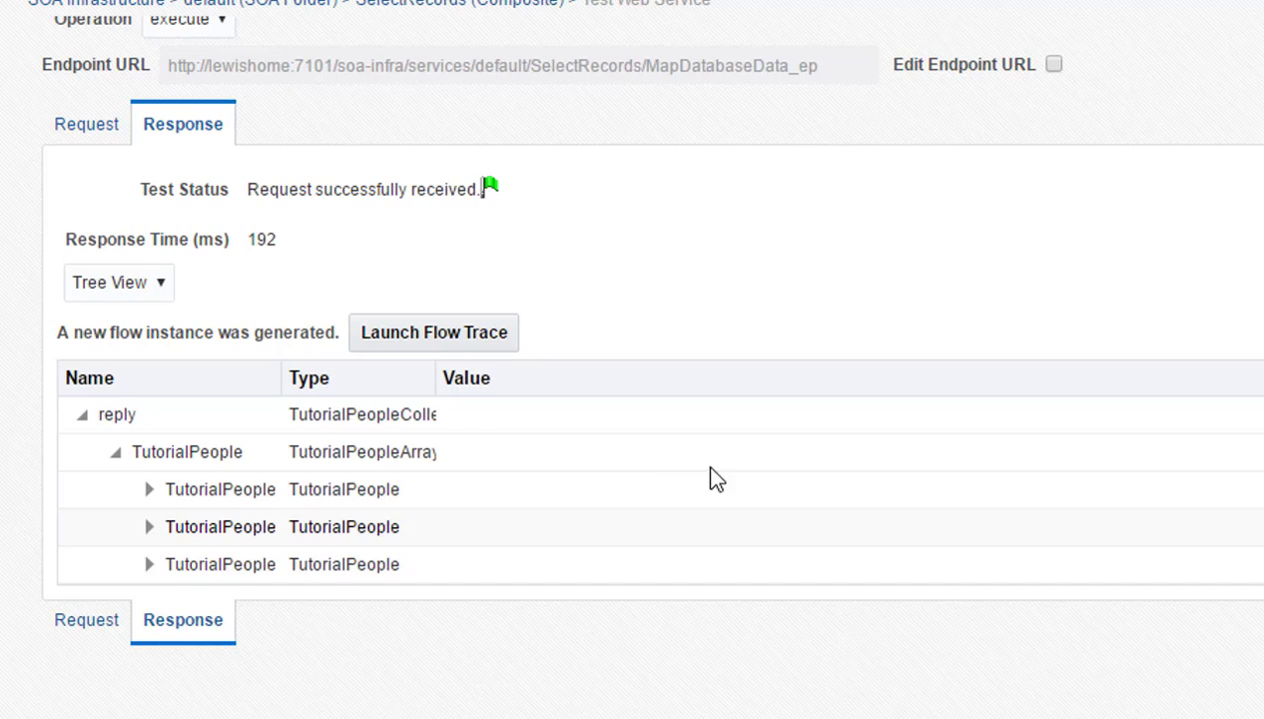
pyautogui.click(148, 489)
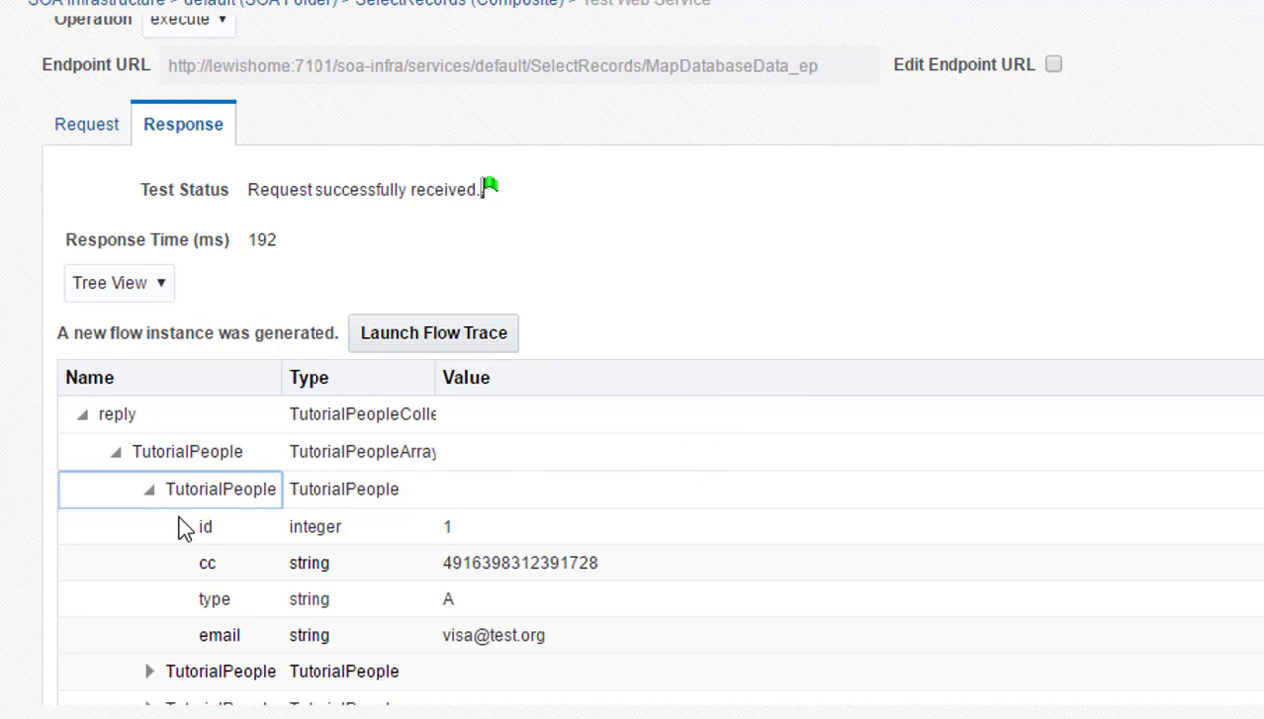